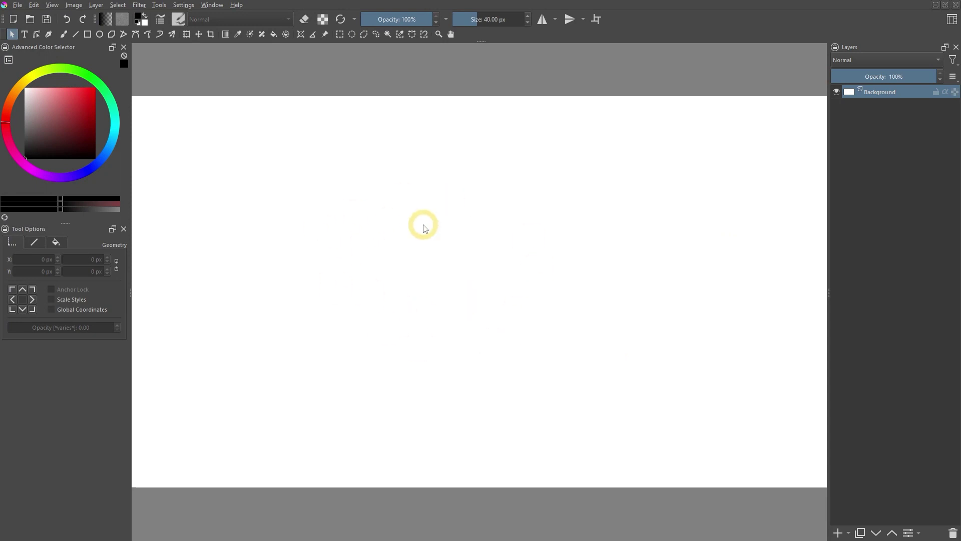
Build a stepped selection from four overlapping rectangular selections, and subtract two rectangles from its right and lower sides, the last about 599 × 149 px
left_click(340, 34)
left_click_drag(365, 172, 499, 372)
left_click_drag(575, 211, 450, 291)
left_click_drag(299, 295, 438, 407)
left_click_drag(551, 415, 457, 316)
left_click_drag(603, 187, 522, 353)
left_click_drag(275, 366, 493, 420)
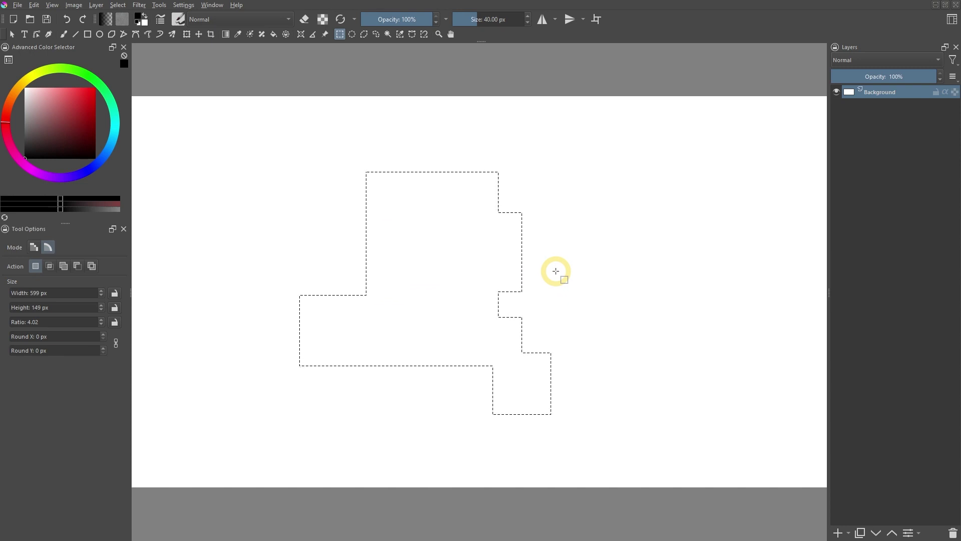
Open the combined rectangular selection for editing as a vector shape with Edit Selection
left_click(118, 5)
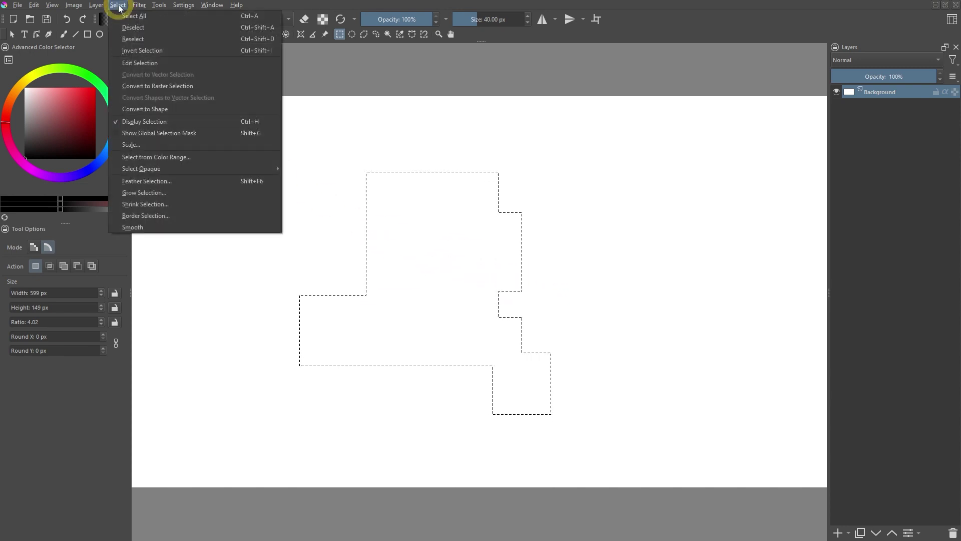
left_click(155, 66)
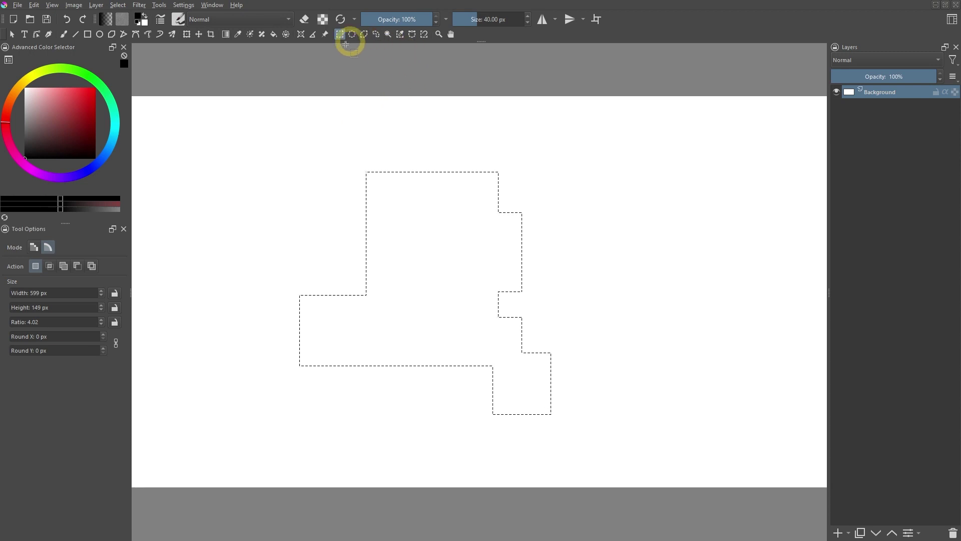
right_click(548, 169)
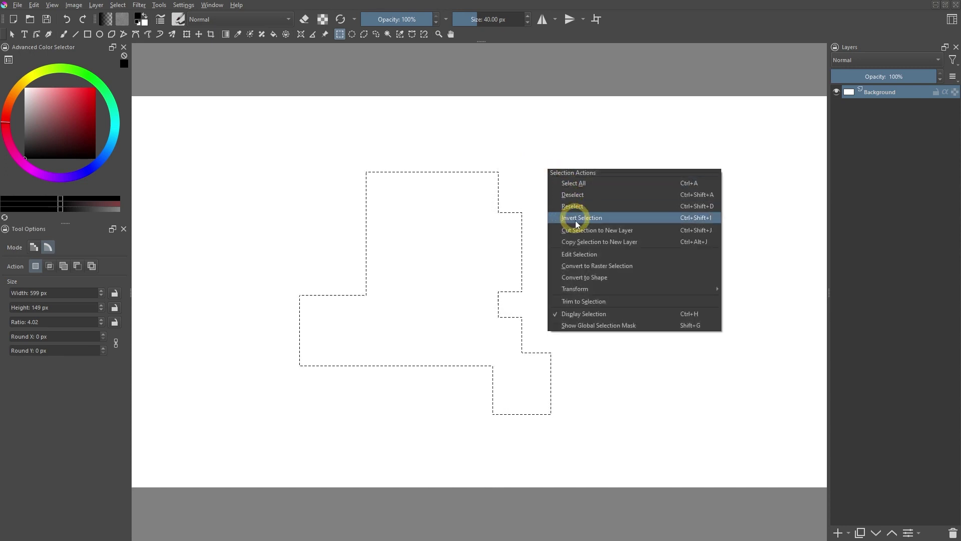
left_click(581, 254)
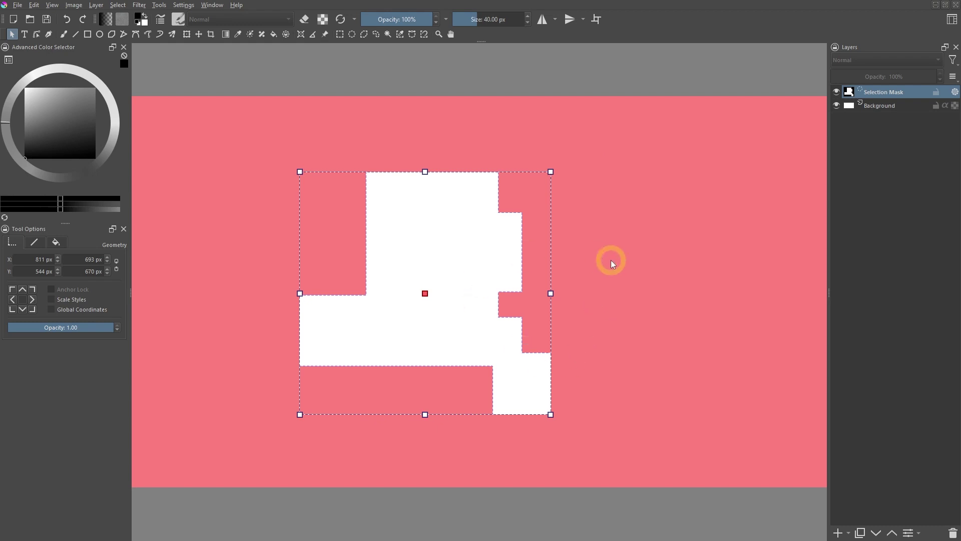
Hide the global selection mask and deselect the stepped selection
left_click(119, 6)
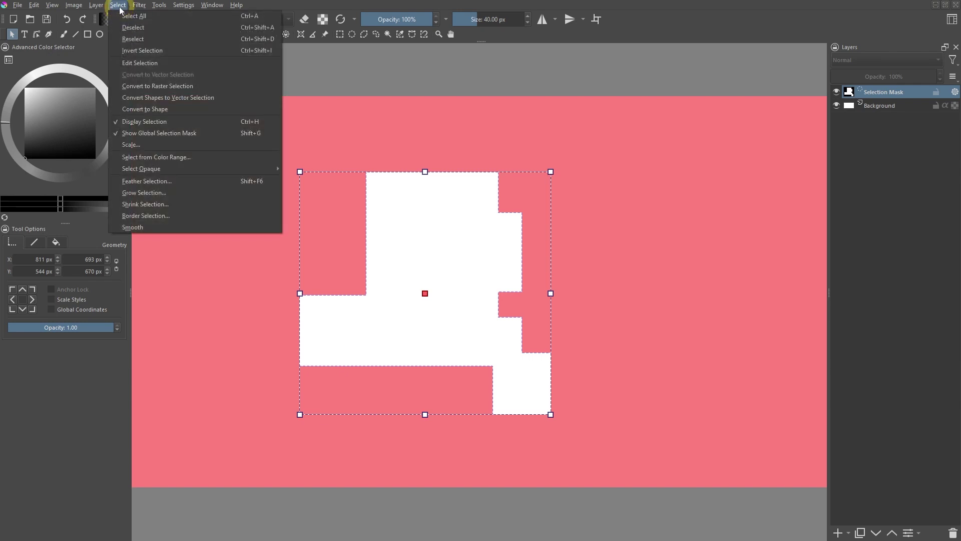
left_click(162, 134)
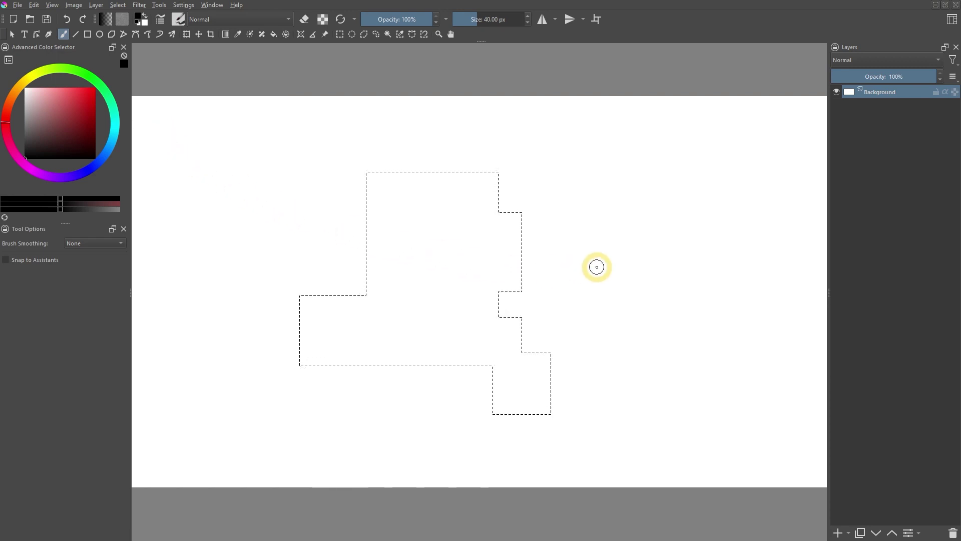
key("ctrl+shift+a")
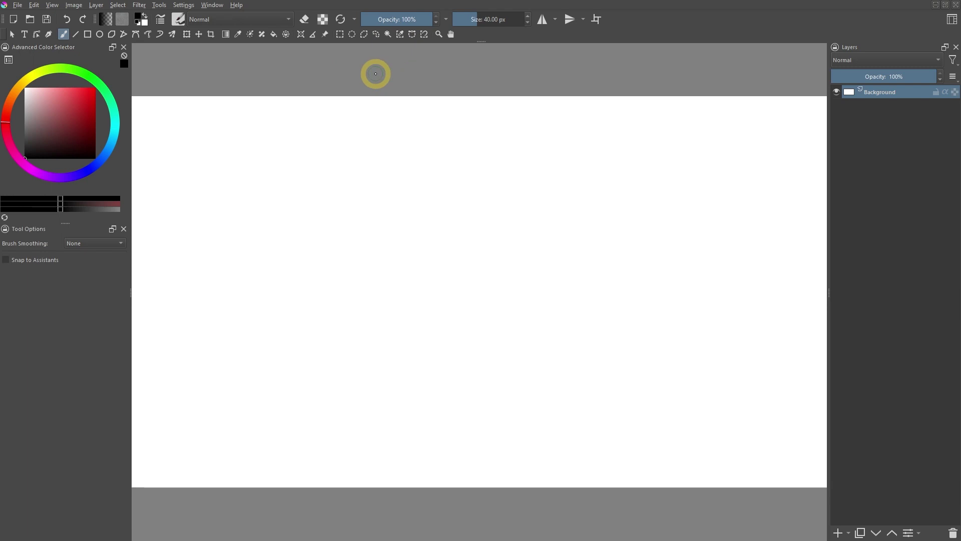
Compare the pixel and vector mode options of the elliptical selection tool
left_click(353, 37)
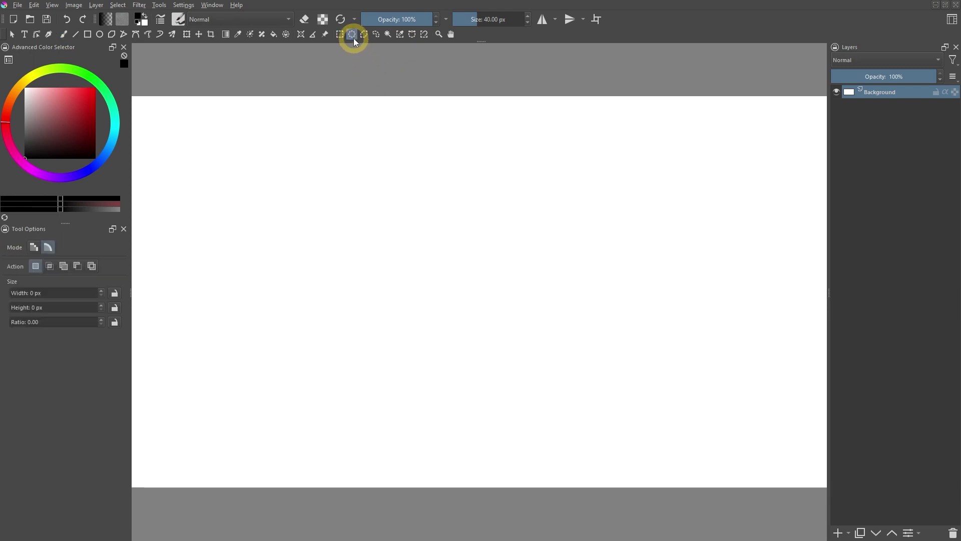
left_click(36, 247)
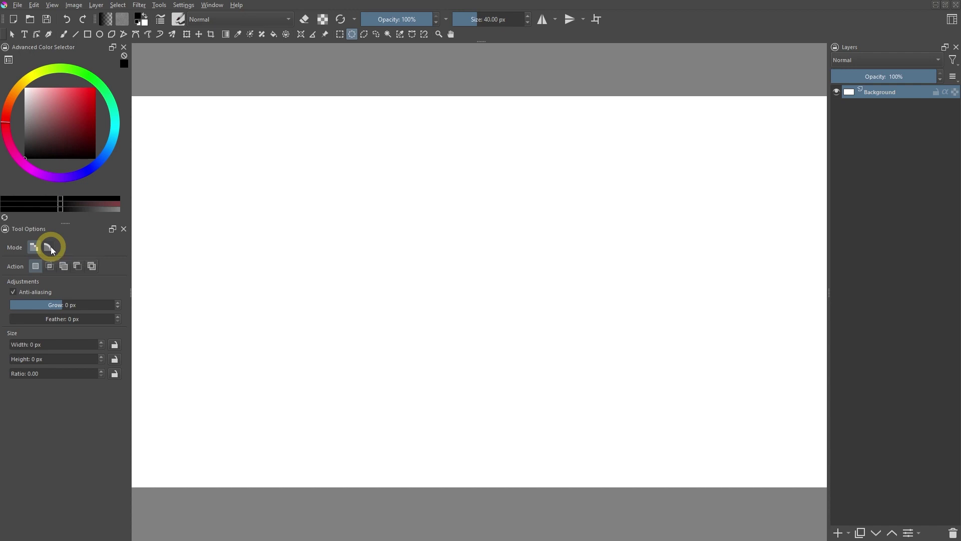
left_click(48, 247)
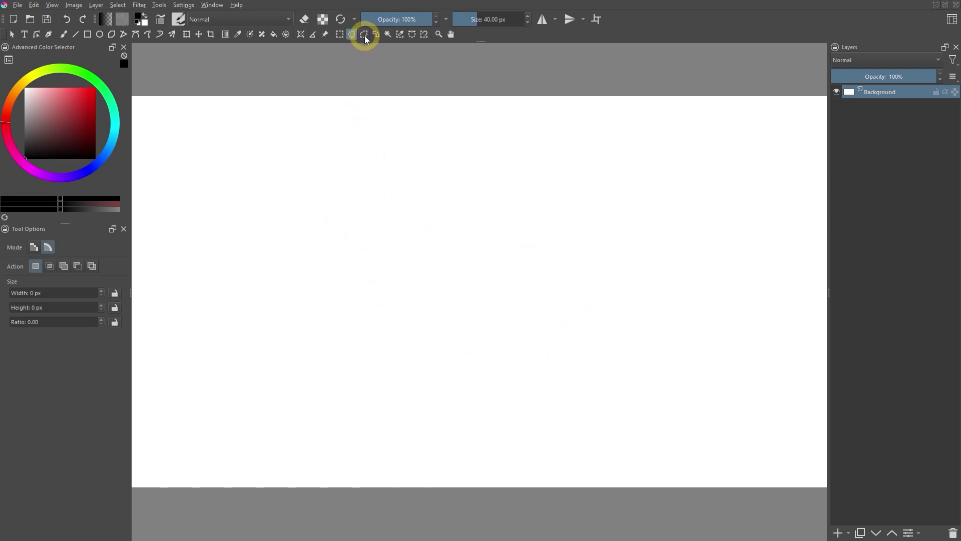
Draw a closed ten-cornered polygonal selection in vector mode near the middle of the canvas
left_click(364, 34)
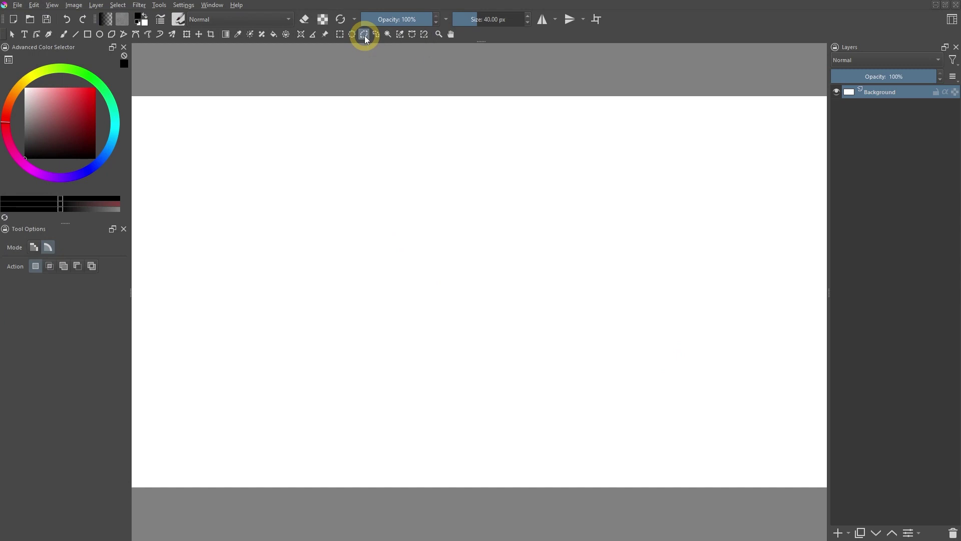
left_click(48, 249)
left_click(380, 188)
left_click(339, 252)
left_click(391, 285)
left_click(371, 347)
left_click(418, 359)
left_click(426, 323)
left_click(475, 332)
left_click(511, 281)
left_click(464, 242)
left_click(468, 189)
left_click(381, 189)
Open the polygonal selection for editing and move its shape to about X 872 px, Y 424 px
right_click(515, 224)
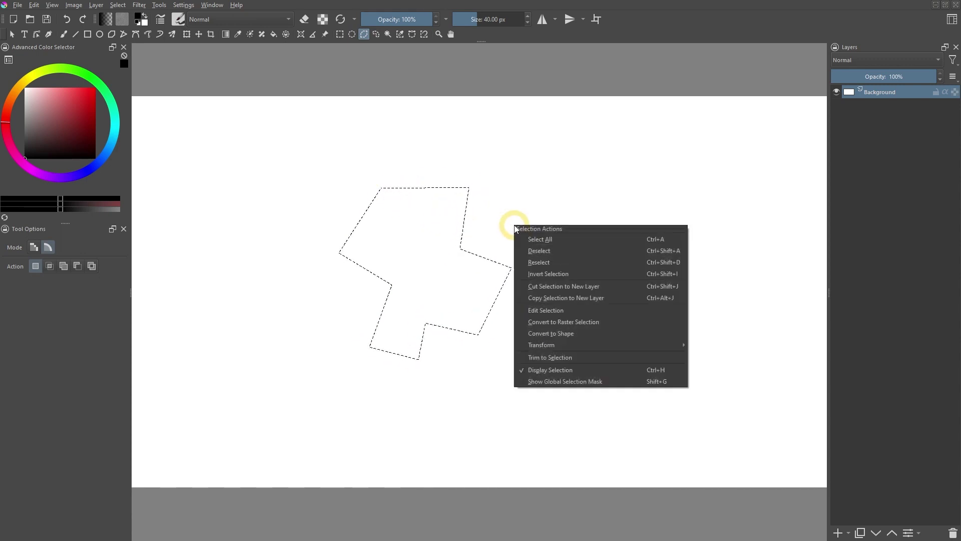
left_click(544, 310)
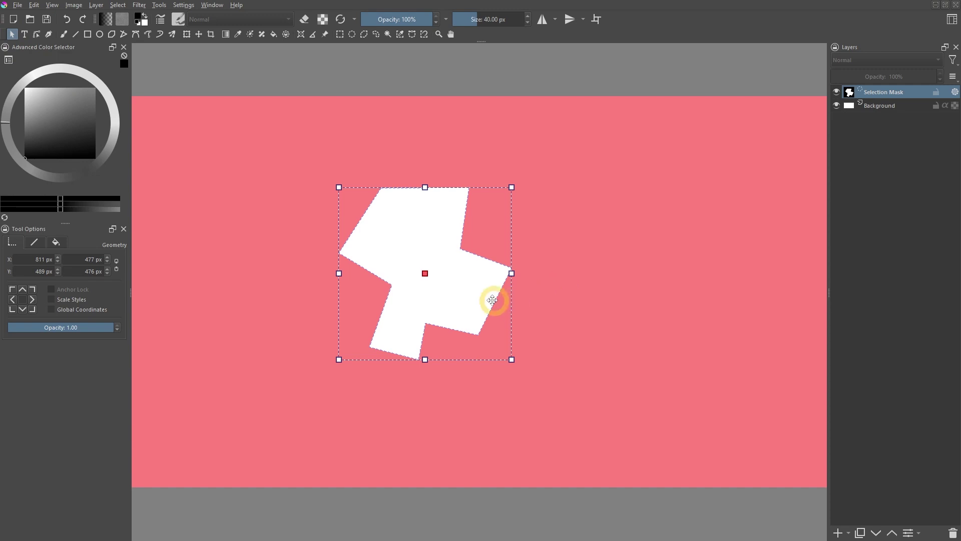
left_click_drag(463, 282, 566, 273)
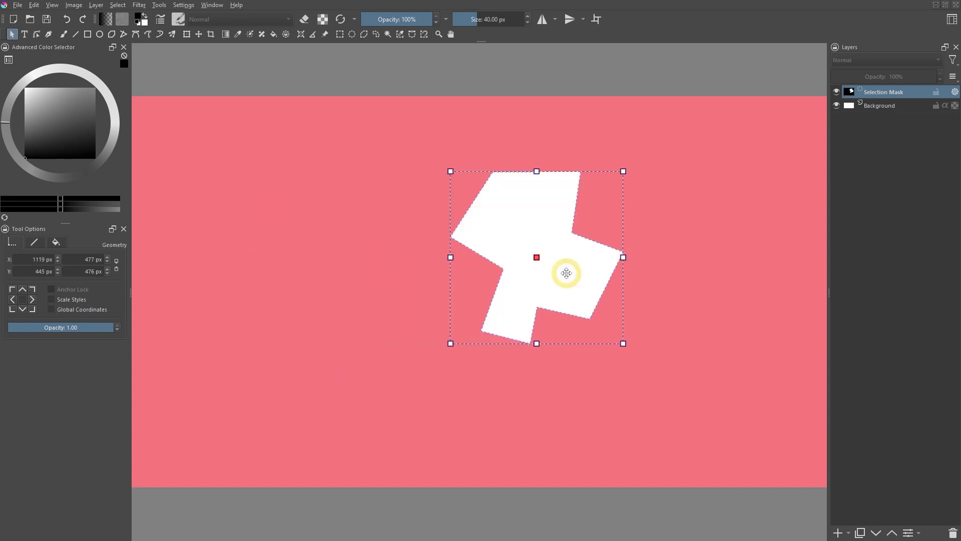
left_click_drag(567, 273, 477, 265)
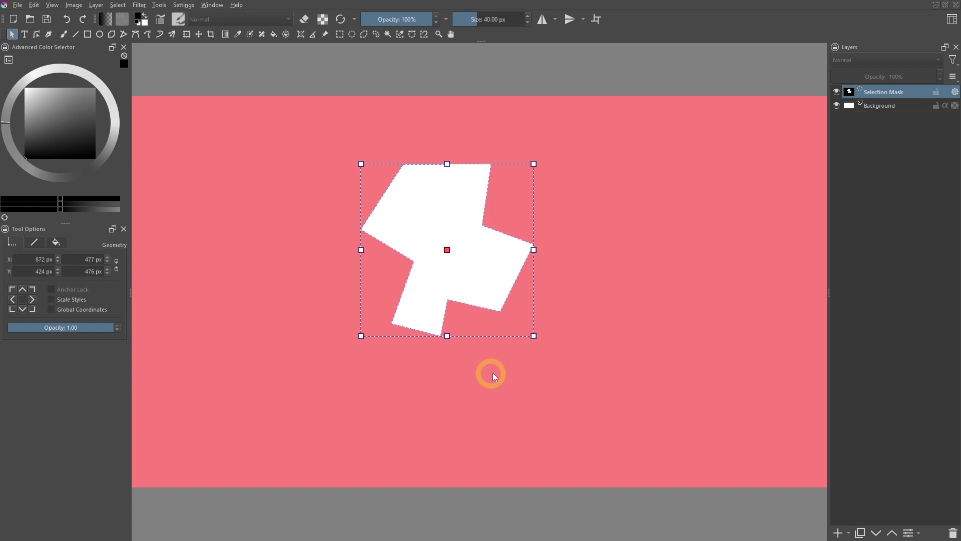
Try enlarging the polygon selection to about 579 × 528 px and narrowing it to about 364 px, and undo both changes
left_click_drag(534, 337, 569, 355)
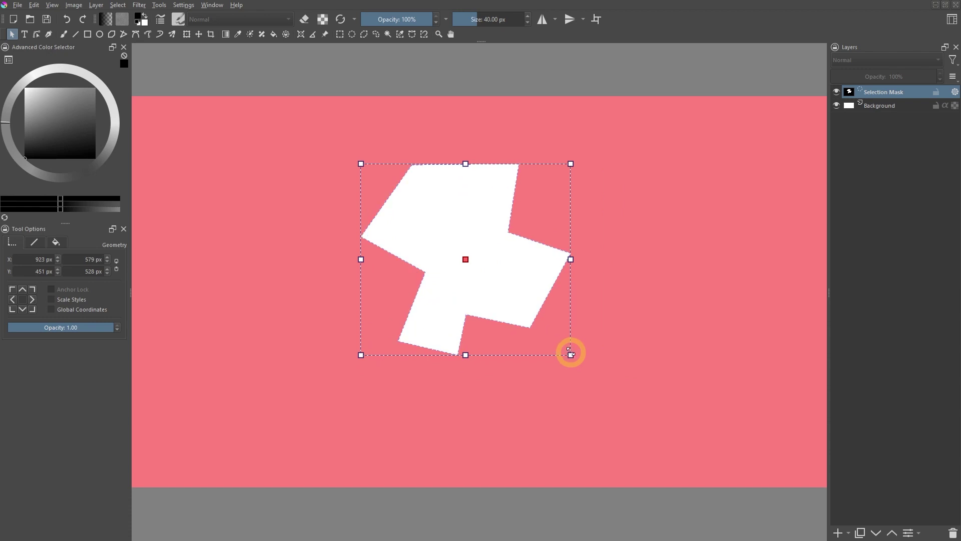
left_click_drag(560, 260, 493, 259)
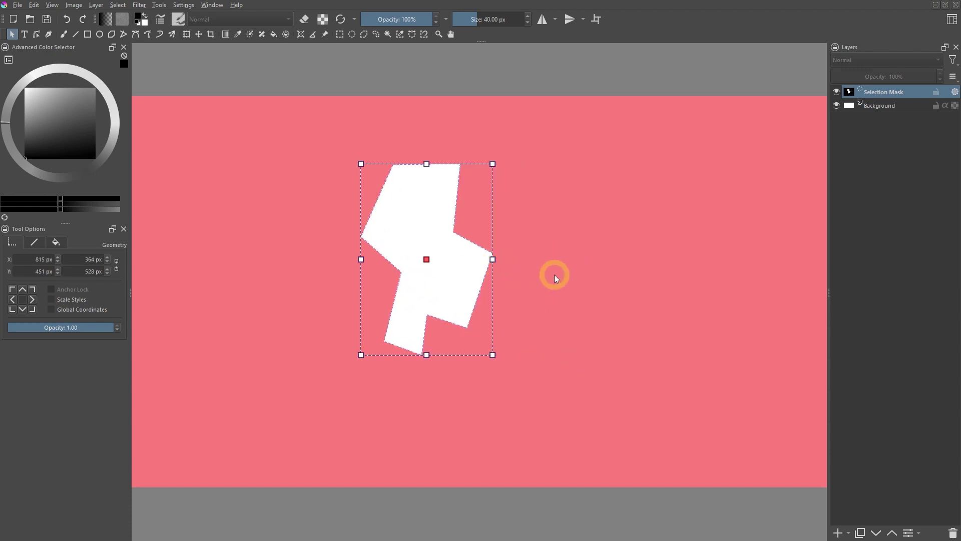
key("ctrl+z")
key("ctrl+z")
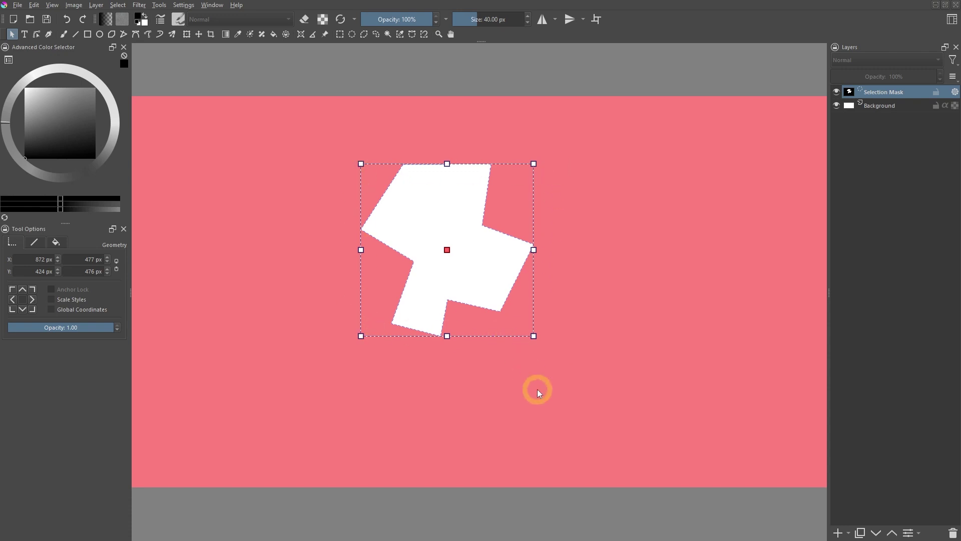
Enlarge the polygon selection proportionally, rotate it counter-clockwise, and stretch it into a skewed shape about 616 × 562 px
left_click_drag(533, 336, 553, 368)
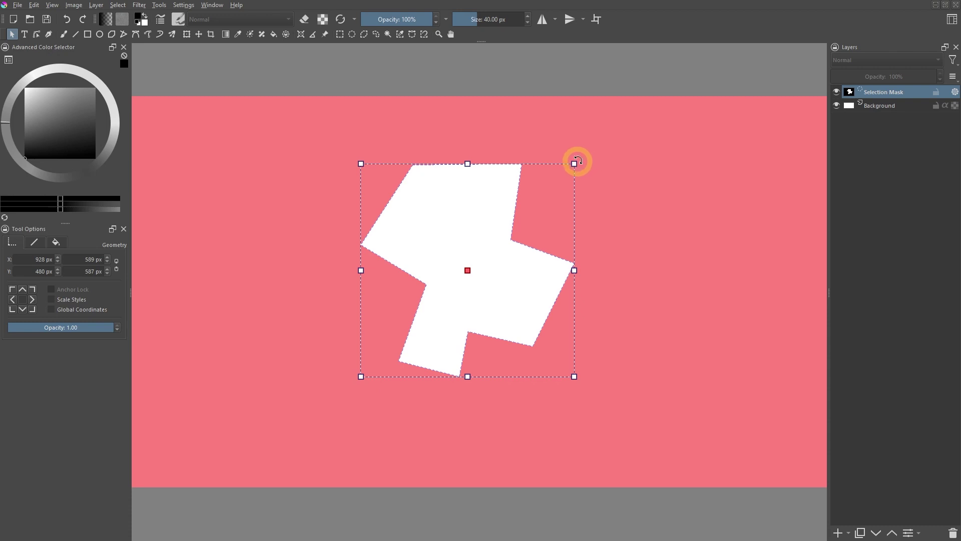
left_click_drag(577, 161, 318, 275)
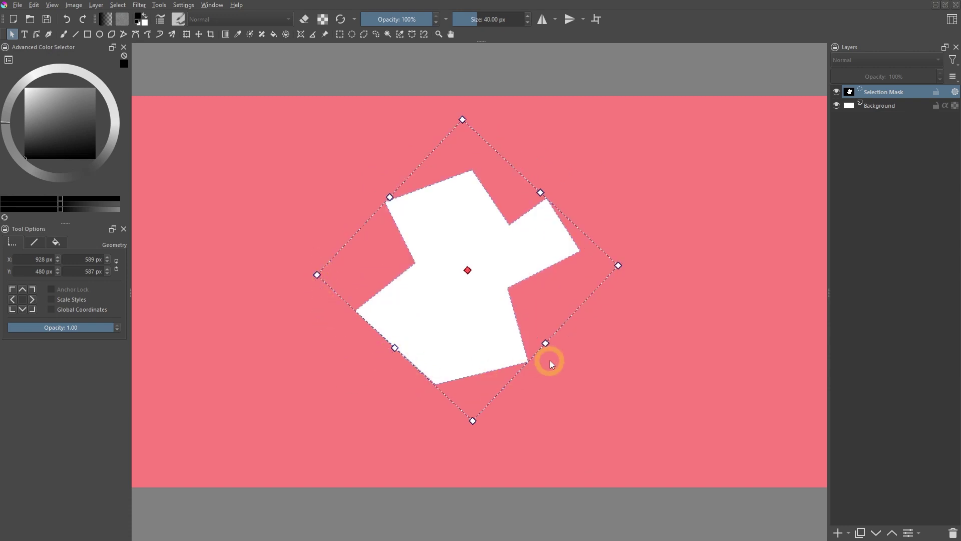
left_click_drag(549, 345, 635, 269)
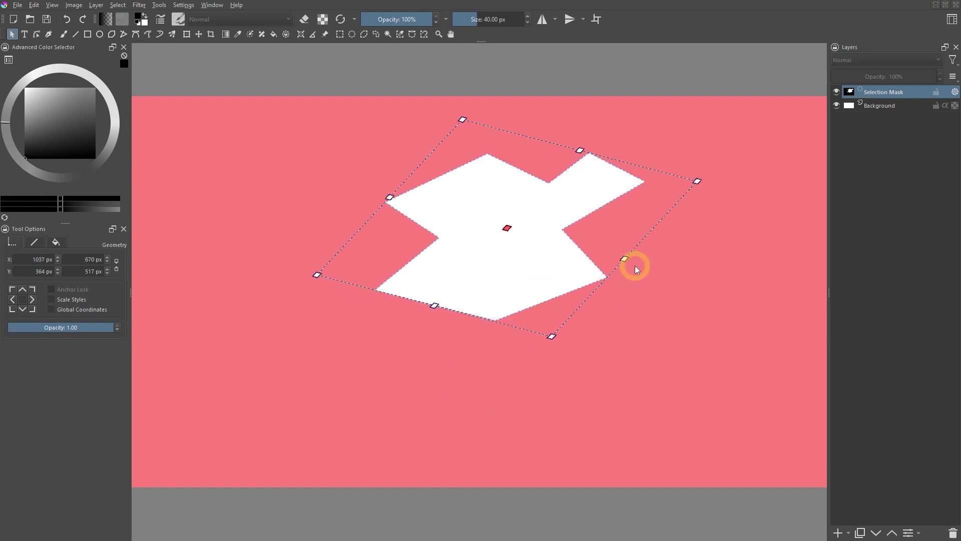
left_click_drag(629, 260, 480, 370)
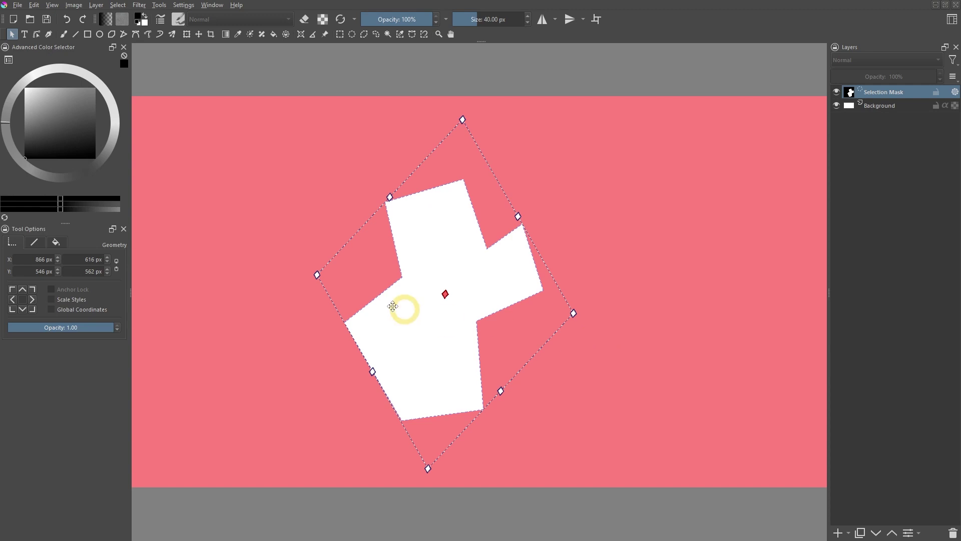
Edit the selection shape's points, pulling its upper-left corner and its lower-left corner outward
left_click(37, 35)
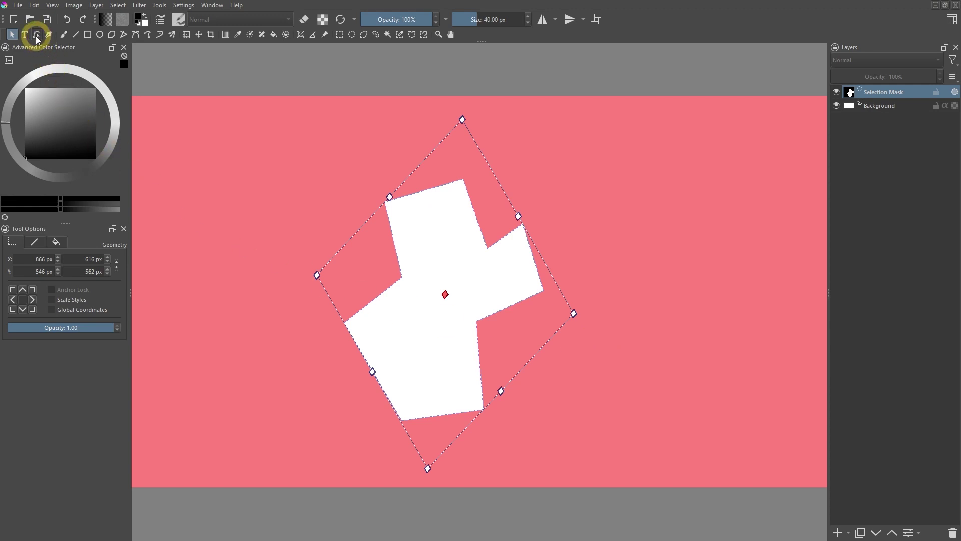
left_click(384, 203)
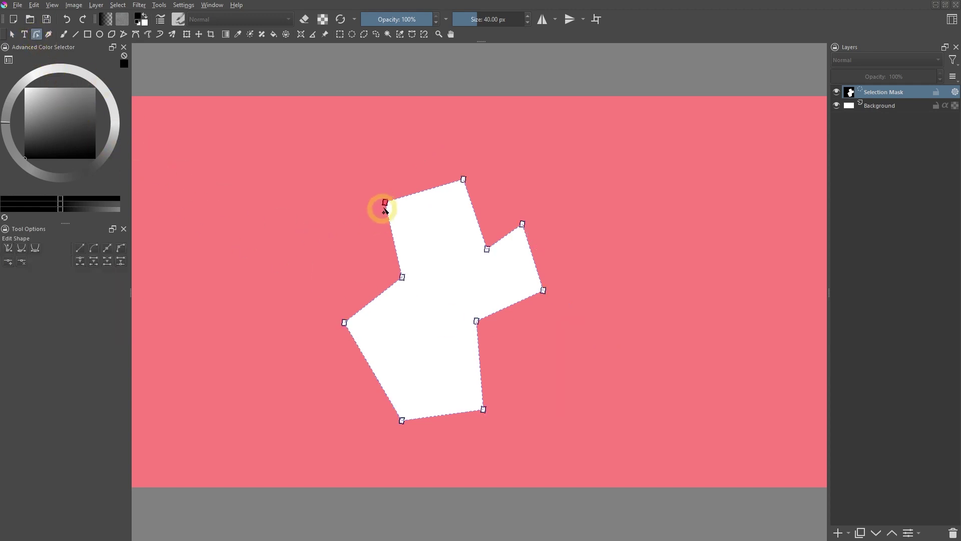
left_click_drag(379, 205, 323, 190)
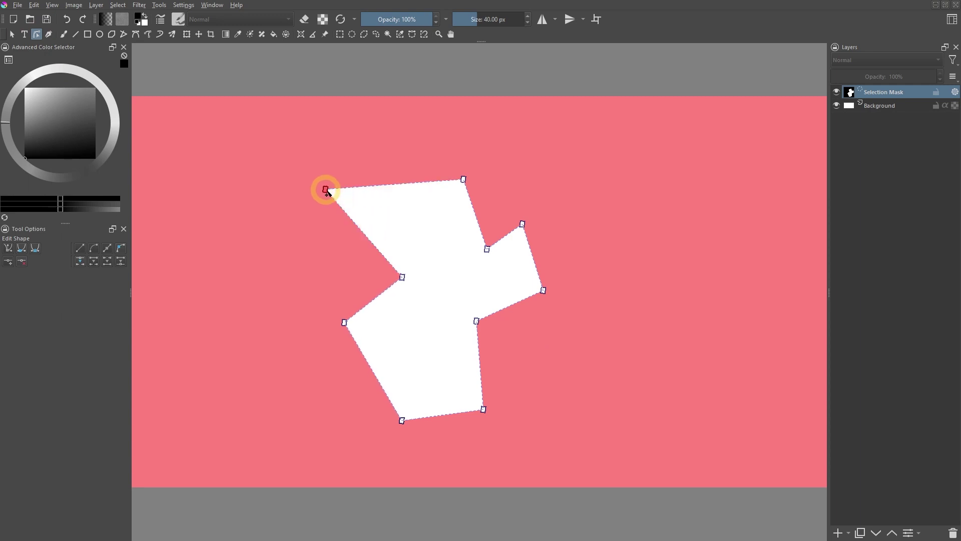
left_click_drag(344, 322, 302, 361)
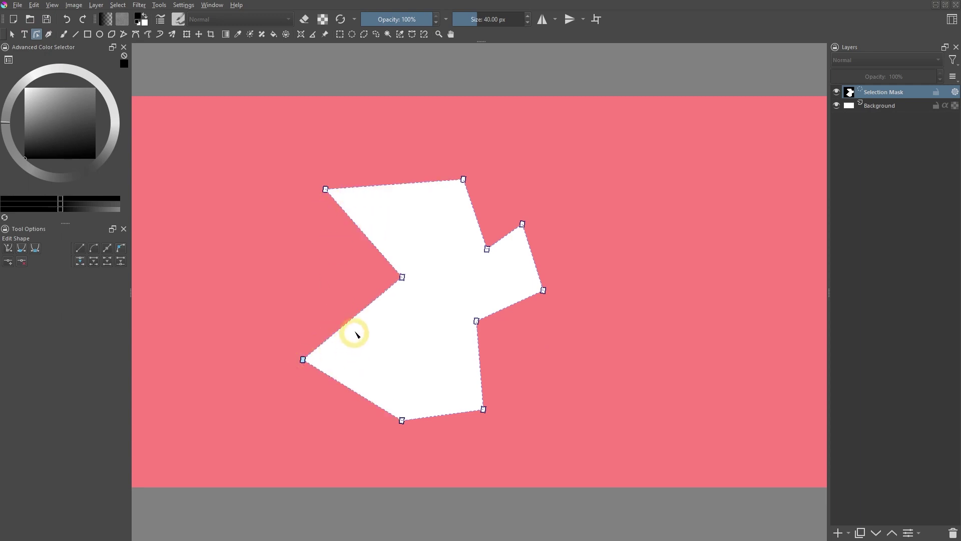
Bend the selection's lower-left and right-hand edges into curves, and swing the inner left node's handle outward for an S-shaped edge
left_click_drag(362, 313, 381, 328)
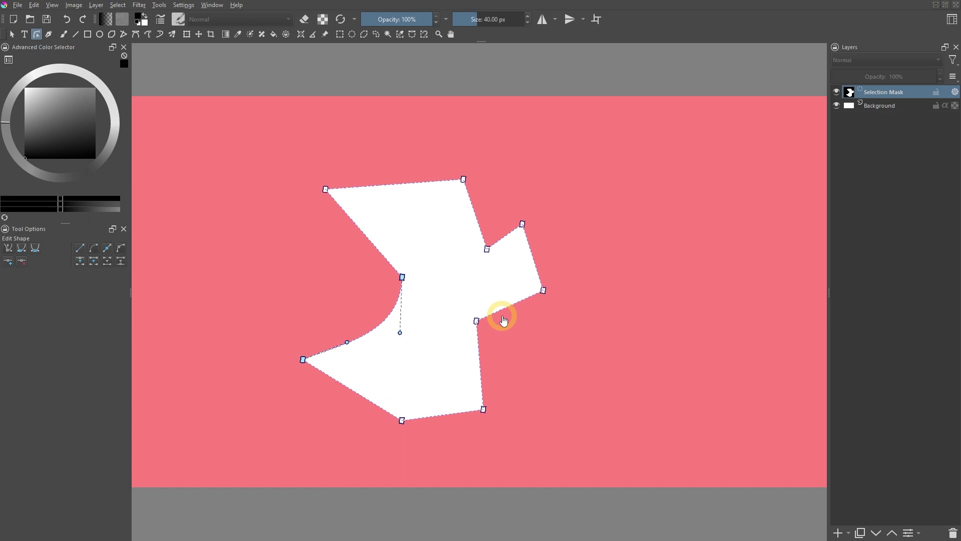
mouse_move(506, 311)
left_mouse_down()
mouse_move(502, 291)
mouse_move(503, 329)
left_mouse_up()
left_click(401, 278)
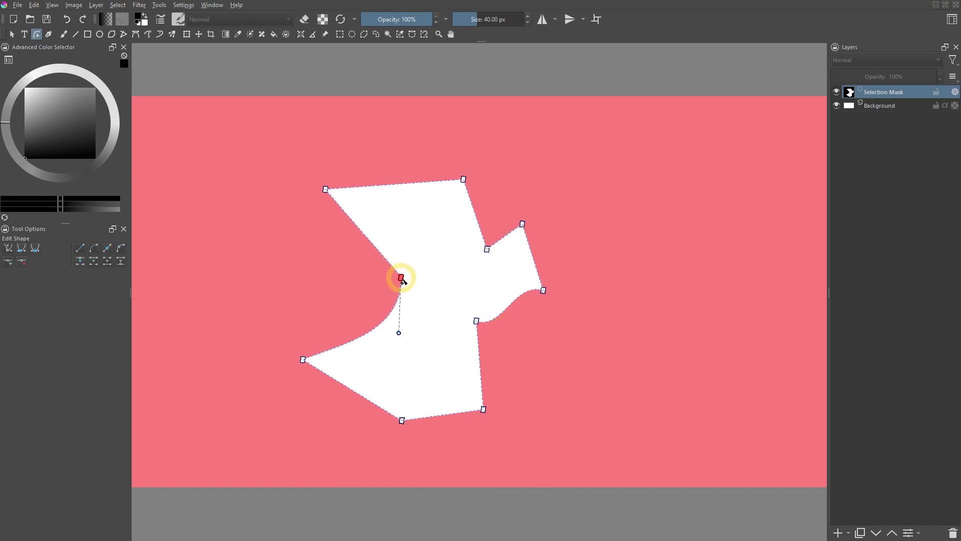
left_click_drag(400, 334, 319, 284)
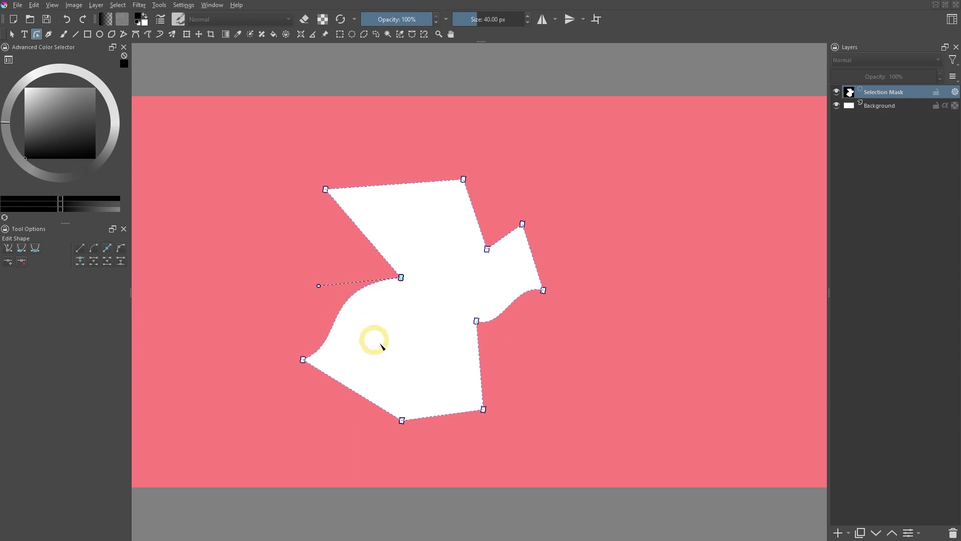
Add a node on the straight lower-left edge of the selection and pull it inward into a curved notch
double_click(359, 394)
left_click_drag(358, 394, 373, 369)
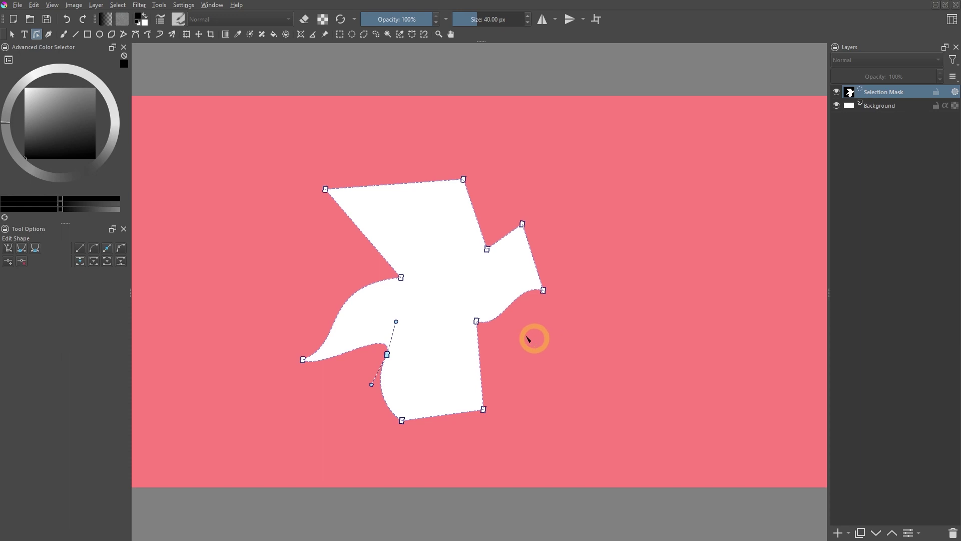
Switch to the rectangular selection tool and turn off Show Global Selection Mask
left_click(118, 6)
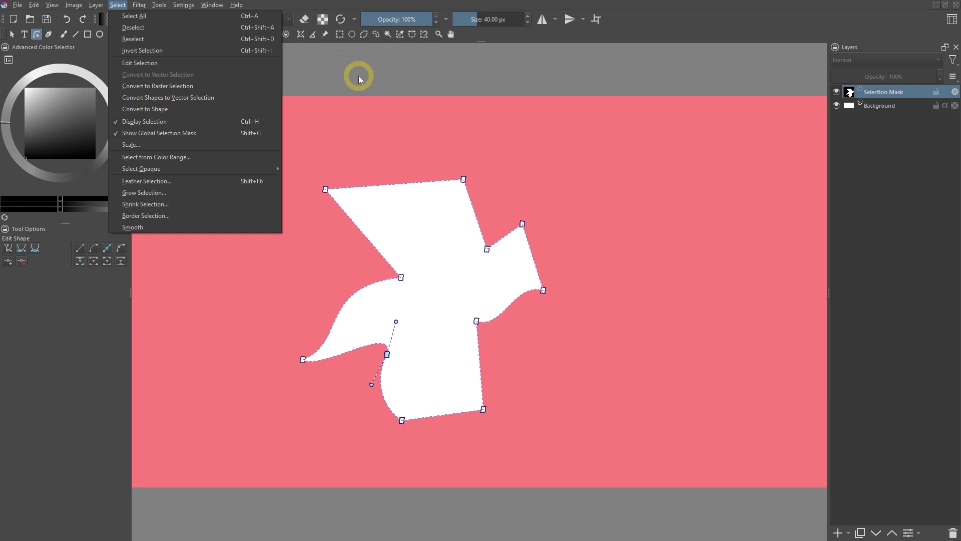
left_click(339, 34)
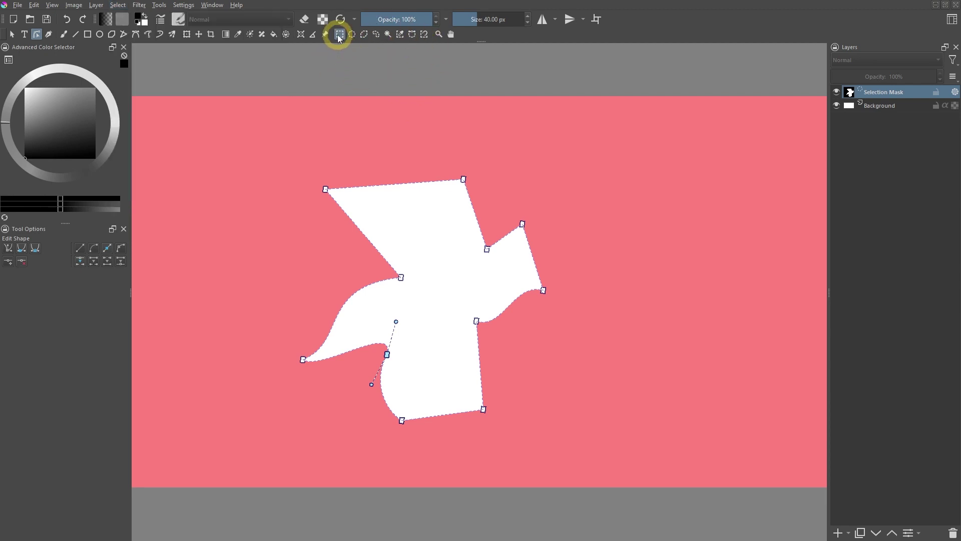
right_click(543, 219)
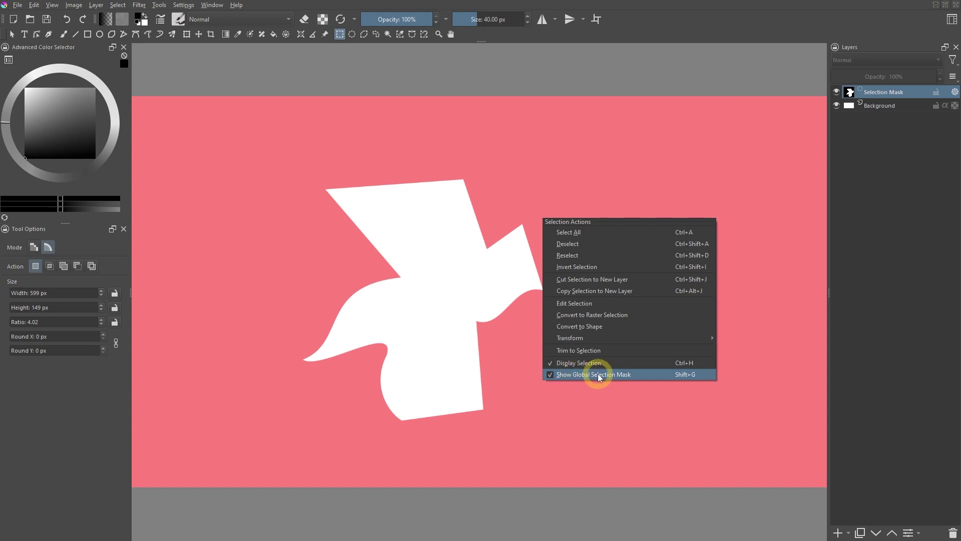
left_click(682, 376)
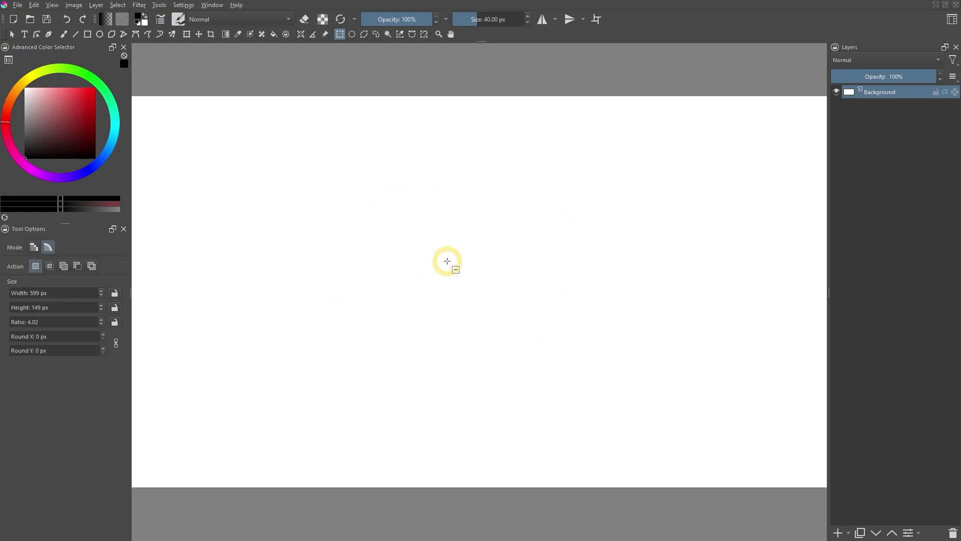
Draw a ten-cornered zigzag polygonal selection around the middle of the canvas in pixel selection mode
left_click(365, 38)
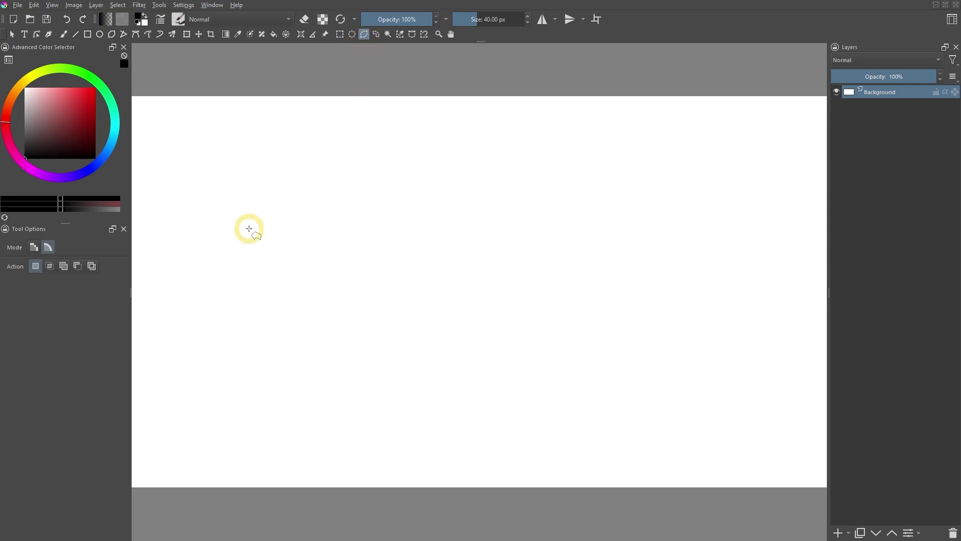
left_click(34, 248)
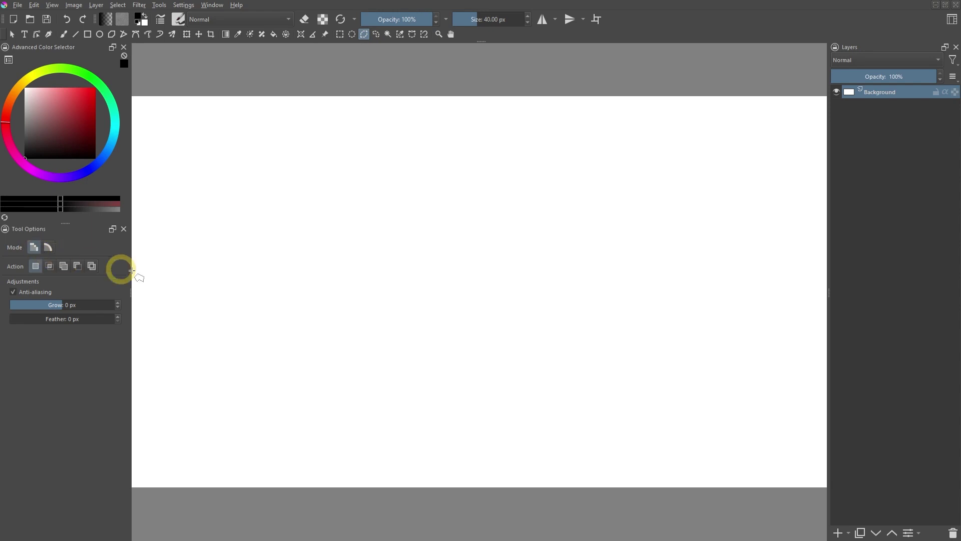
left_click(372, 191)
left_click(343, 267)
left_click(391, 275)
left_click(359, 355)
left_click(453, 386)
left_click(454, 338)
left_click(524, 336)
left_click(533, 252)
left_click(472, 252)
left_click(472, 176)
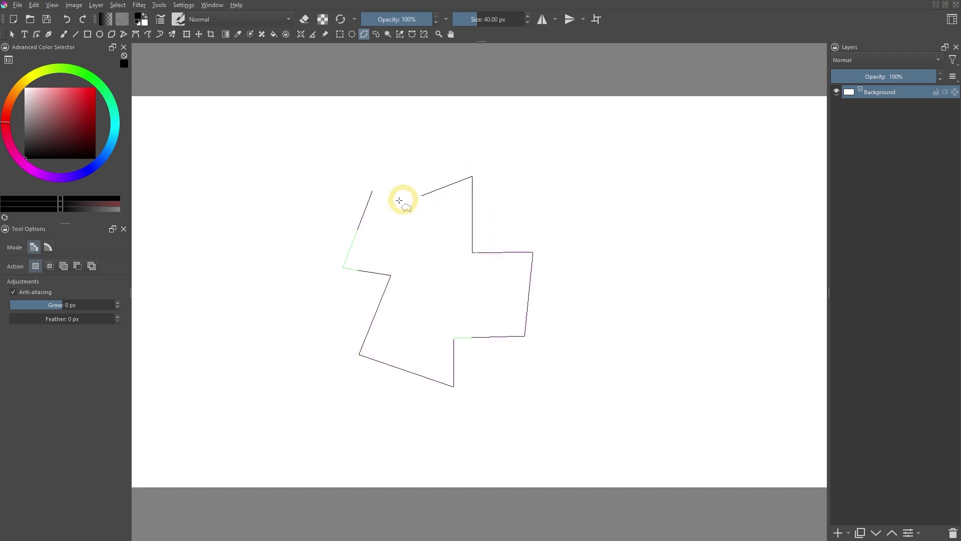
left_click(373, 191)
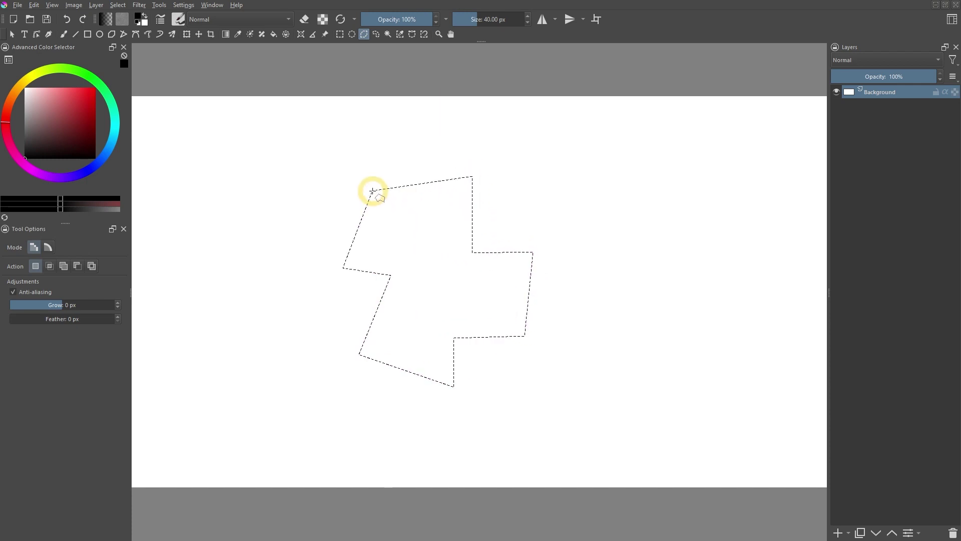
Open the polygonal pixel selection for editing, ready for the Transform tool
right_click(518, 198)
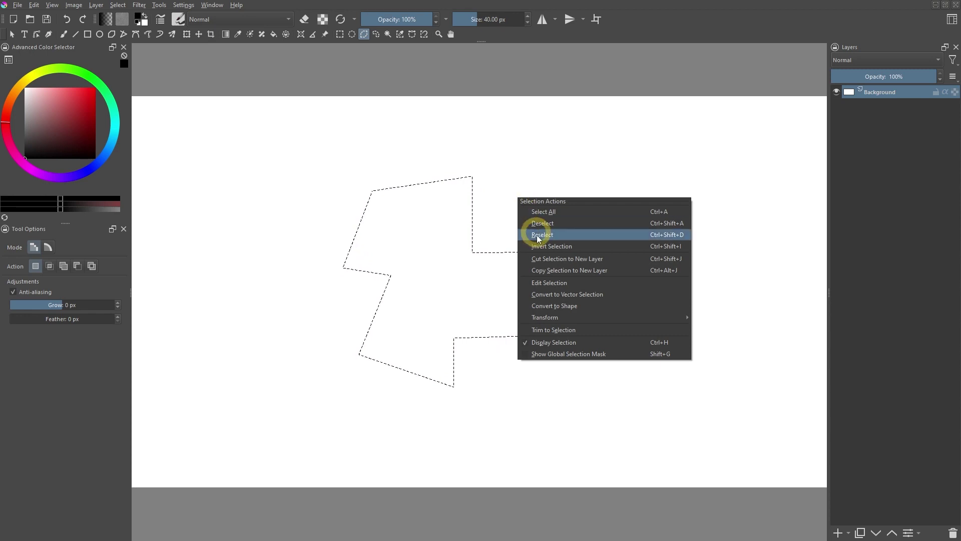
left_click(549, 283)
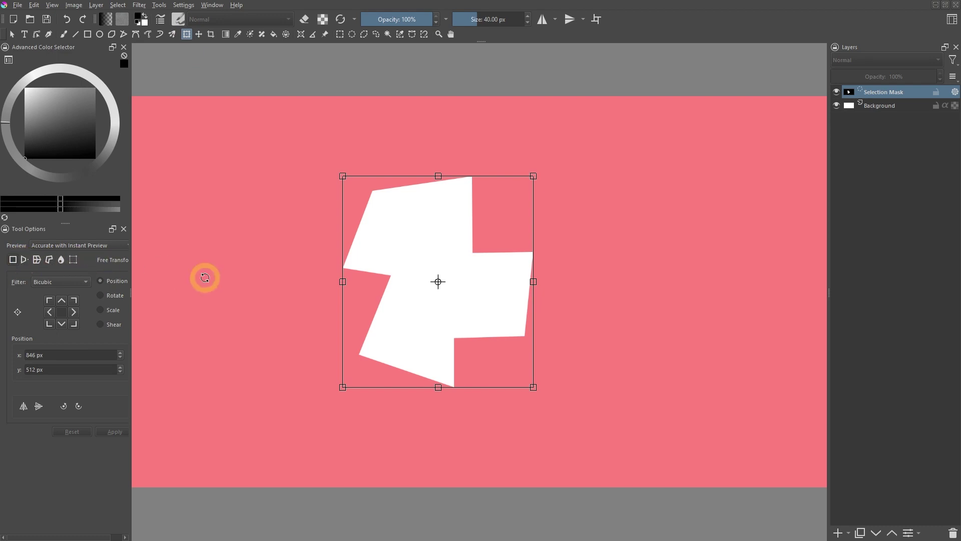
Try a free transform that shifts the selection toward the canvas's left side and rotates it counter-clockwise
left_click_drag(419, 318, 345, 309)
left_click_drag(463, 385, 527, 333)
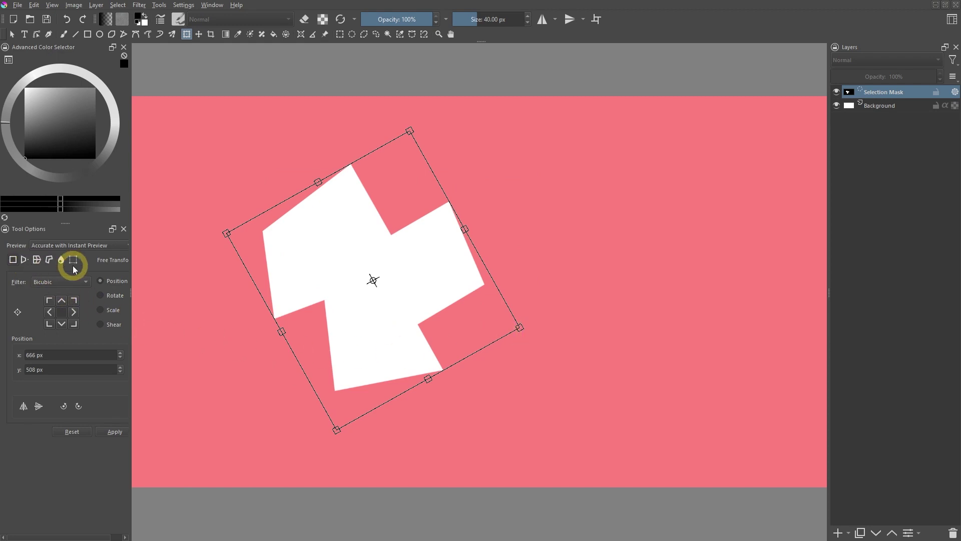
Apply a Perspective transform that narrows the selection's top and widens its base, and turn off Show Global Selection Mask
left_click(24, 260)
left_click_drag(342, 182, 398, 181)
left_click_drag(531, 176, 508, 188)
left_click_drag(530, 388, 576, 398)
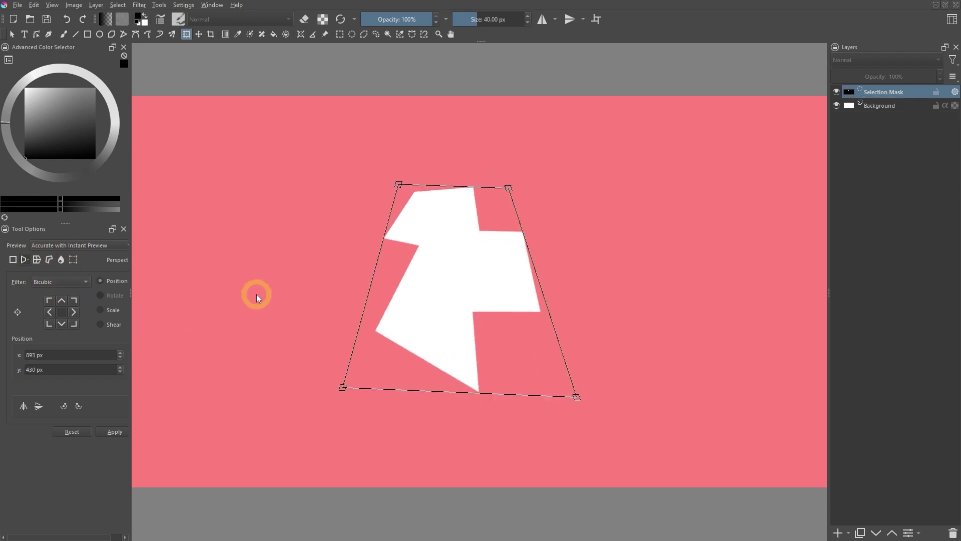
key("Return")
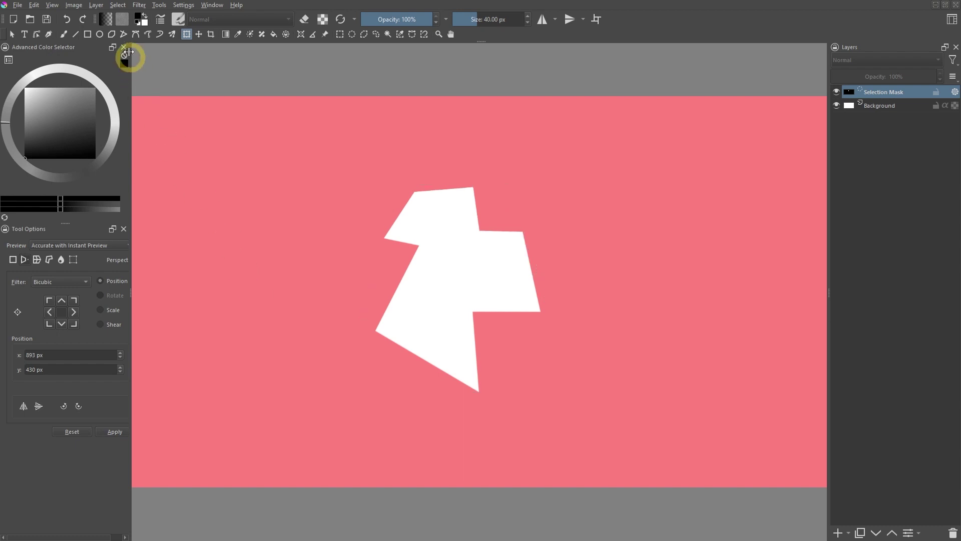
left_click(119, 6)
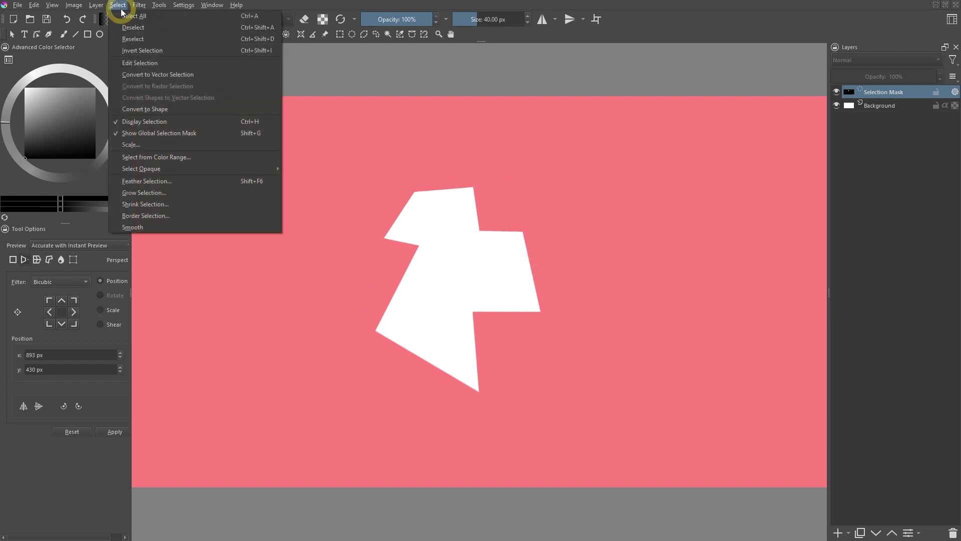
left_click(152, 136)
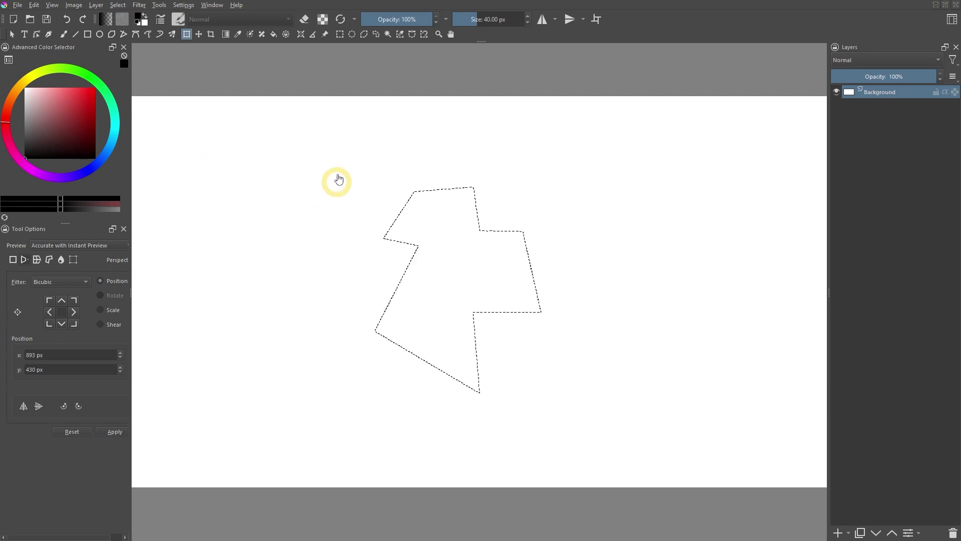
Add two vector-mode elliptical selections, about 295 by 270 px on the polygon's right edge and 271 by 276 px on its left edge
left_click(352, 35)
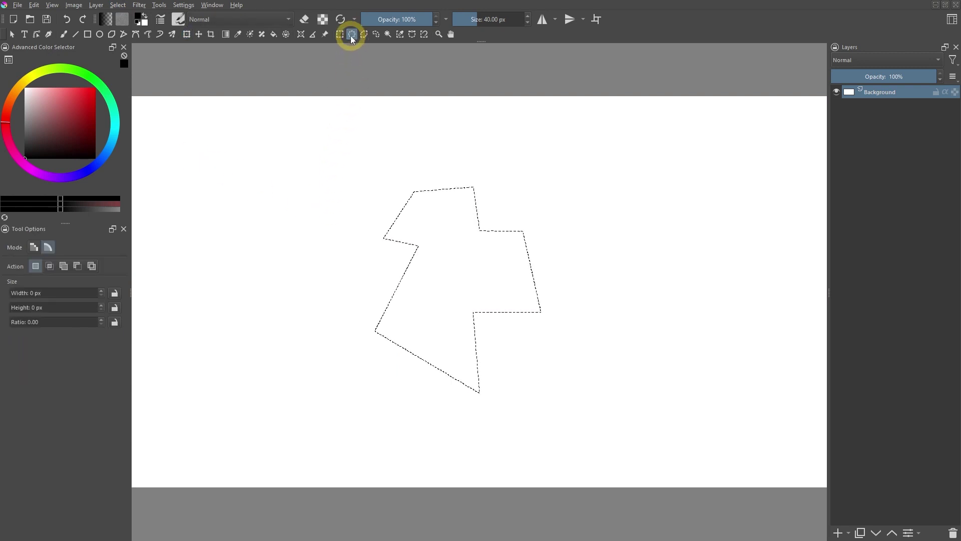
left_click(64, 268)
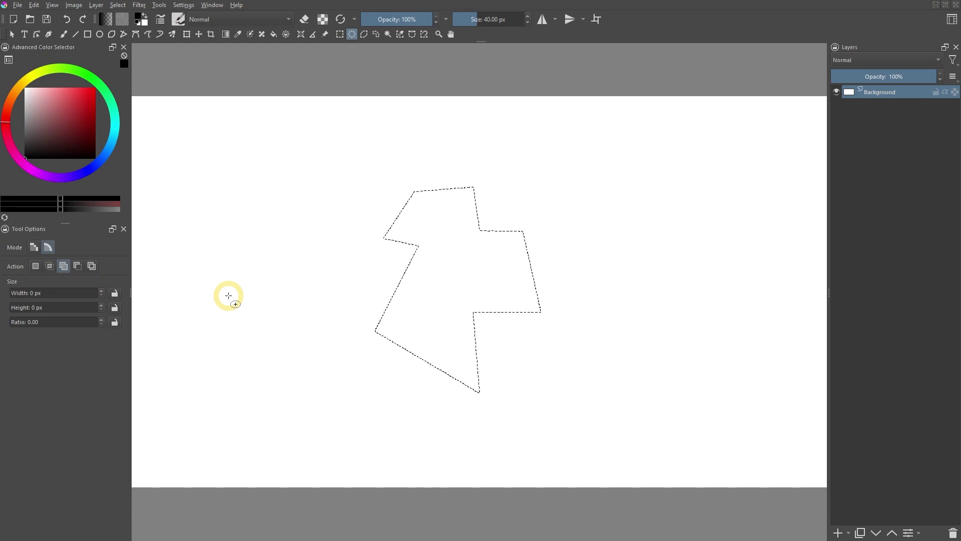
left_click_drag(485, 258, 593, 356)
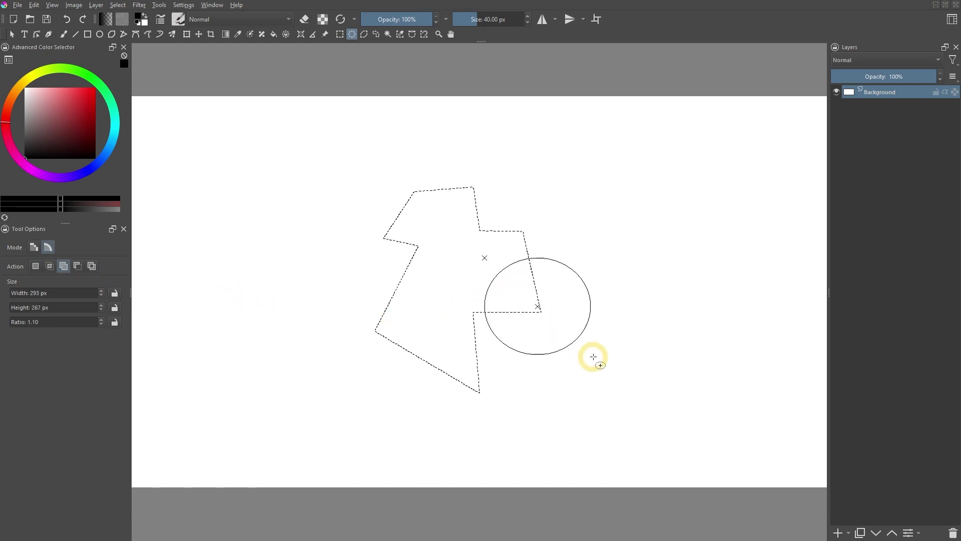
left_click_drag(322, 270, 422, 370)
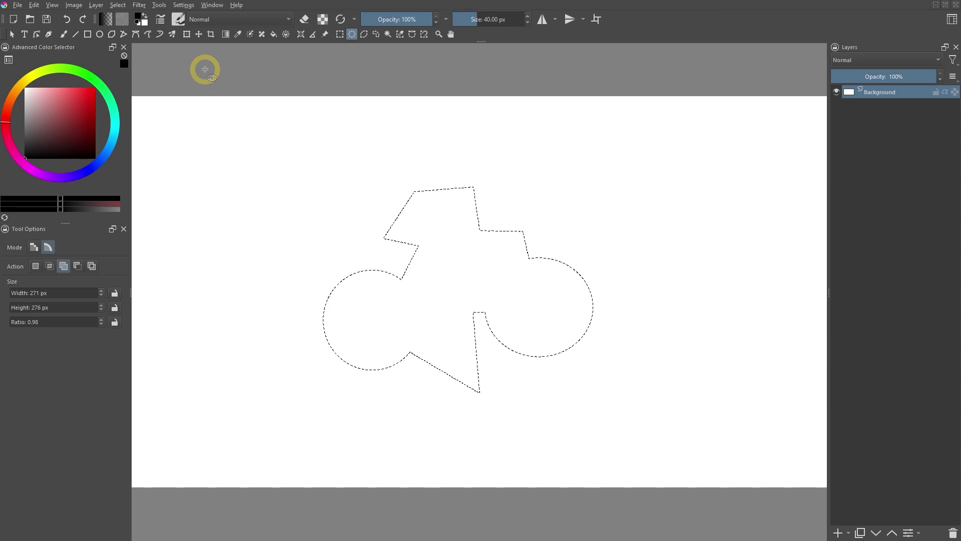
Turn on Show Global Selection Mask and set the freehand brush size to 131.67 px
right_click(568, 202)
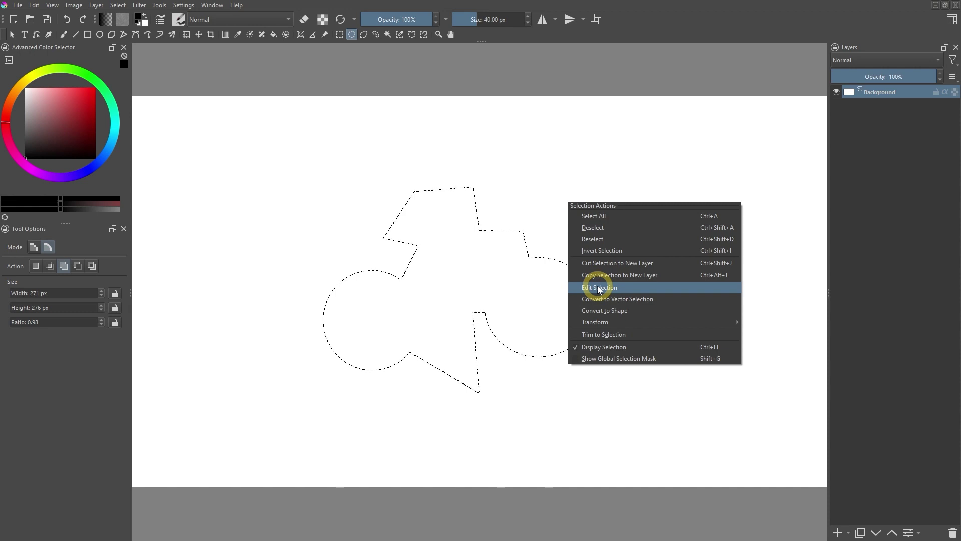
left_click(606, 360)
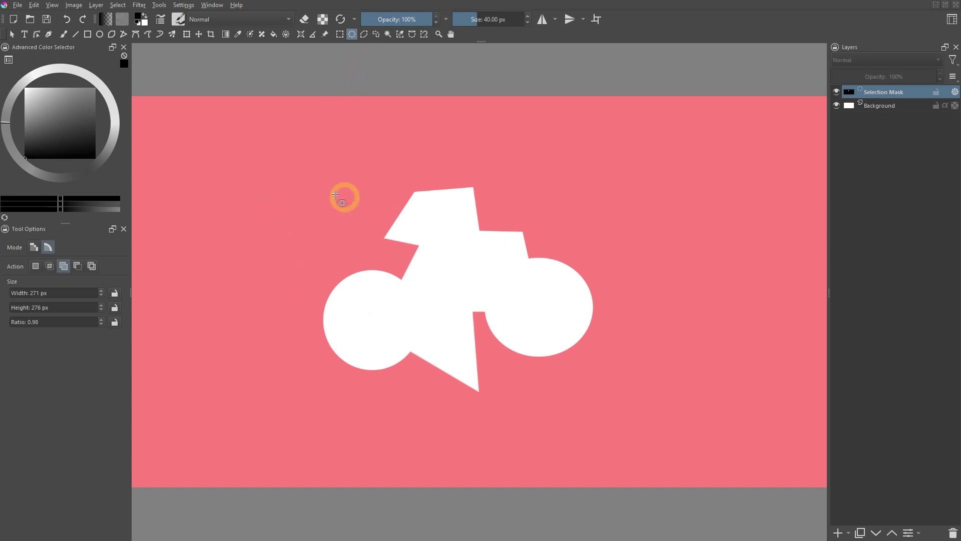
left_click(63, 34)
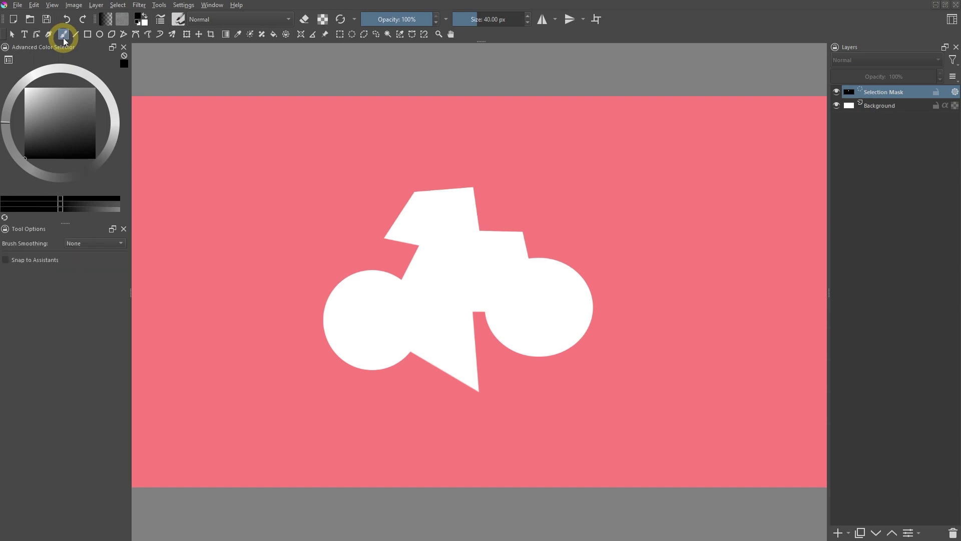
left_click_drag(317, 195, 353, 195)
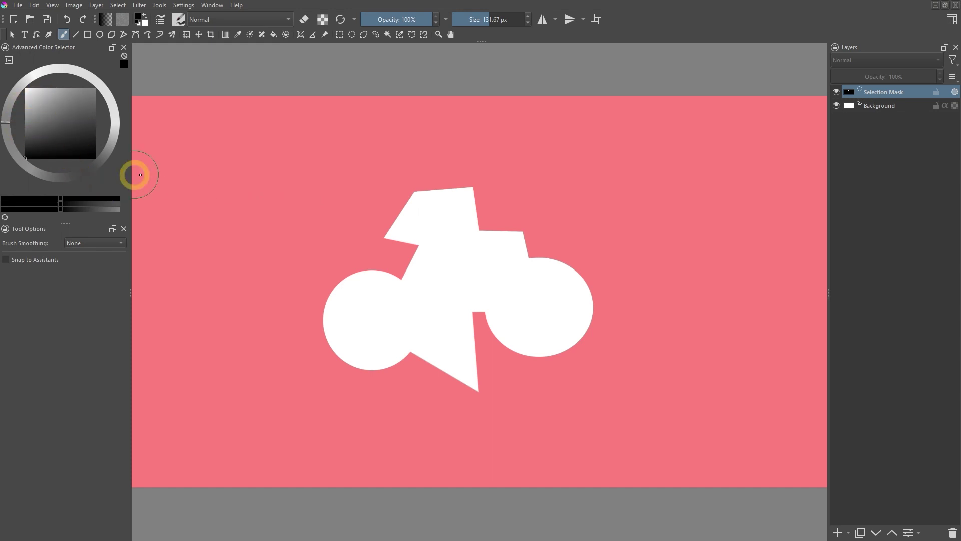
Paint white strokes on the mask to extend the selection from the left circle toward the polygon's upper-left corner
left_click_drag(45, 104, 22, 86)
left_click_drag(310, 237, 357, 302)
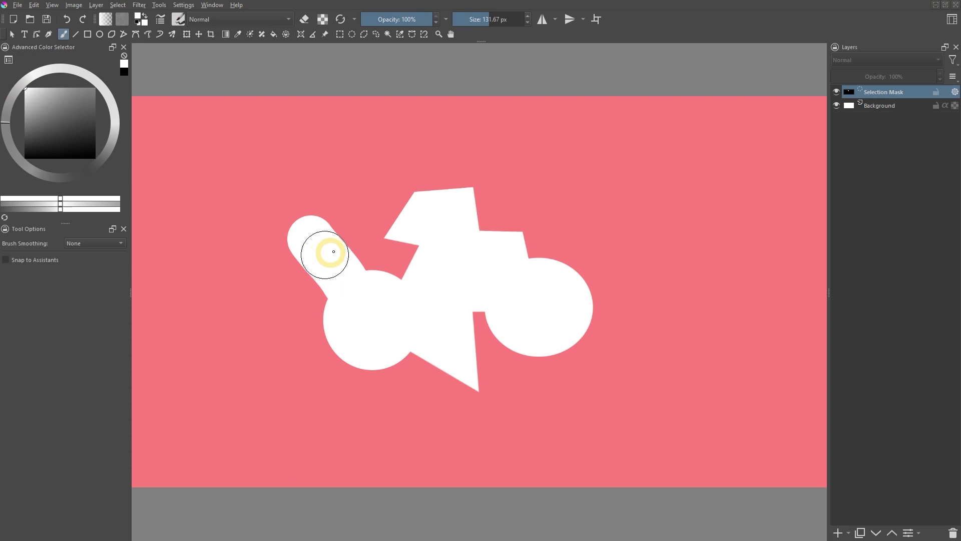
left_click_drag(326, 254, 392, 225)
Paint black strokes on the mask to cut bands through the selection's lower part and the right-hand circle
mouse_move(75, 159)
left_mouse_down()
mouse_move(37, 147)
mouse_move(15, 172)
left_mouse_up()
mouse_move(294, 228)
left_mouse_down()
mouse_move(326, 204)
mouse_move(293, 288)
mouse_move(301, 327)
mouse_move(345, 328)
mouse_move(511, 374)
left_mouse_up()
left_click_drag(569, 255, 523, 369)
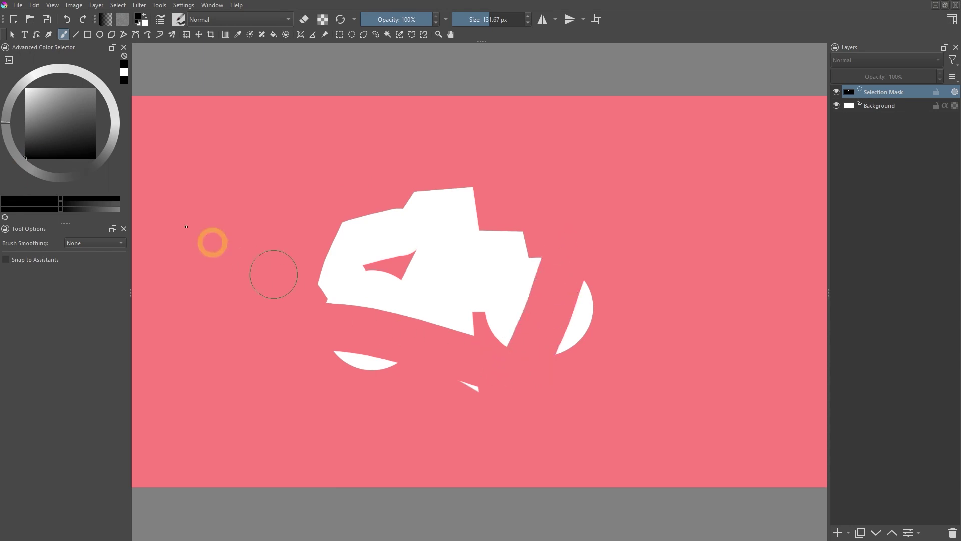
Paint partial selection strokes on the mask: mid grey at the left, light grey along the lower edge, dark grey at the right
left_click_drag(41, 122, 23, 122)
mouse_move(292, 241)
left_mouse_down()
mouse_move(337, 315)
mouse_move(321, 326)
mouse_move(350, 361)
mouse_move(428, 330)
left_mouse_up()
left_click_drag(47, 133, 26, 104)
mouse_move(373, 361)
left_mouse_down()
mouse_move(461, 357)
mouse_move(472, 359)
mouse_move(418, 383)
mouse_move(505, 384)
left_mouse_up()
left_click_drag(55, 141, 10, 141)
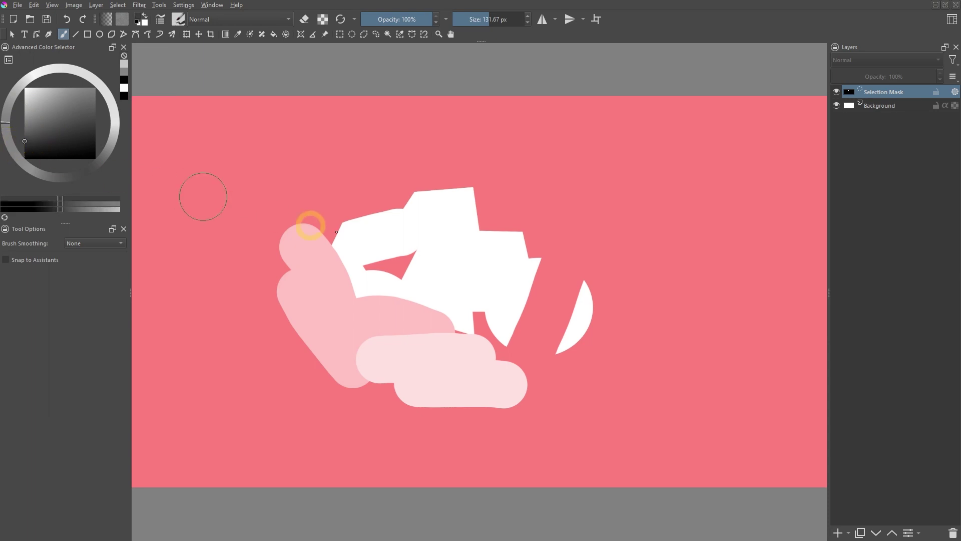
mouse_move(499, 220)
left_mouse_down()
mouse_move(551, 308)
mouse_move(562, 246)
mouse_move(570, 353)
left_mouse_up()
left_click_drag(492, 355, 541, 300)
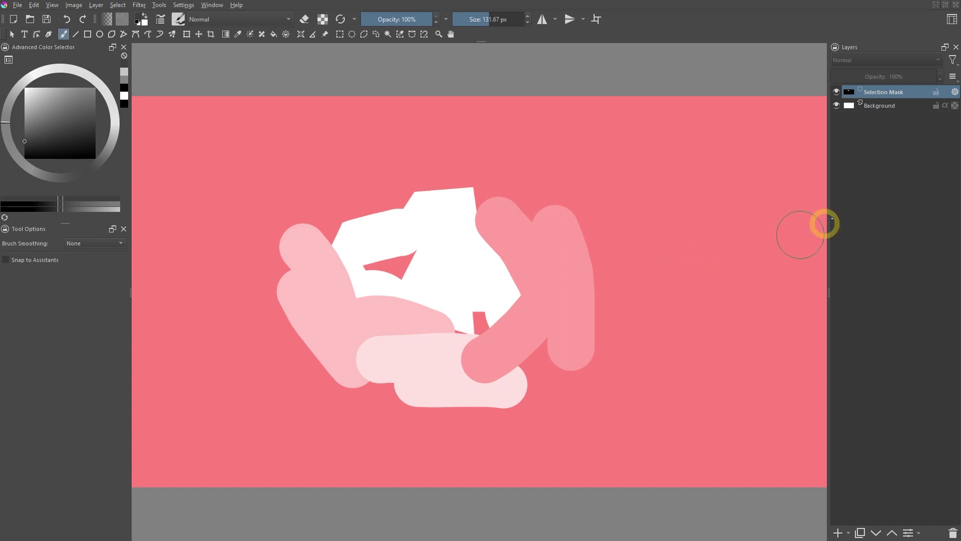
Isolate the selection mask and paint a medium-dark grey band and a near-black band along its left side
left_click(884, 98, "alt")
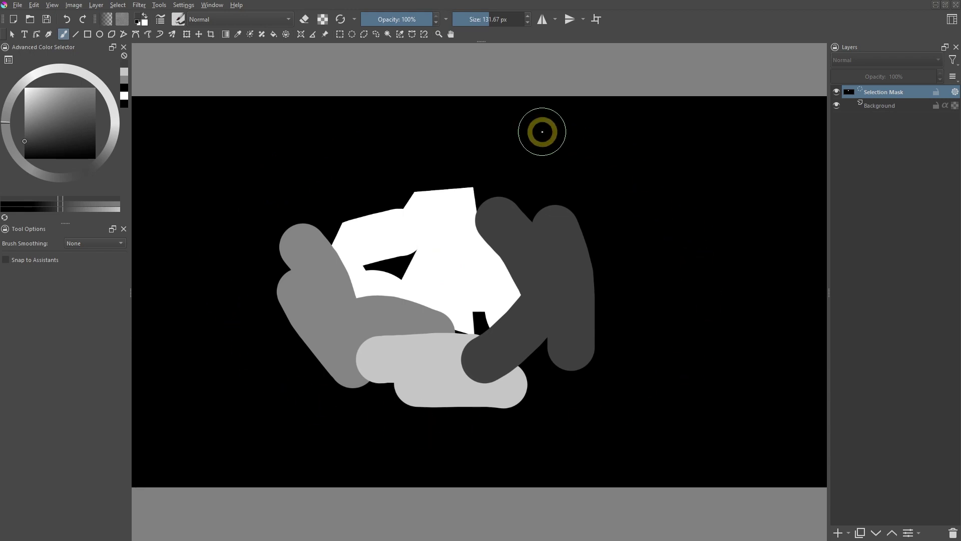
left_click_drag(30, 131, 16, 129)
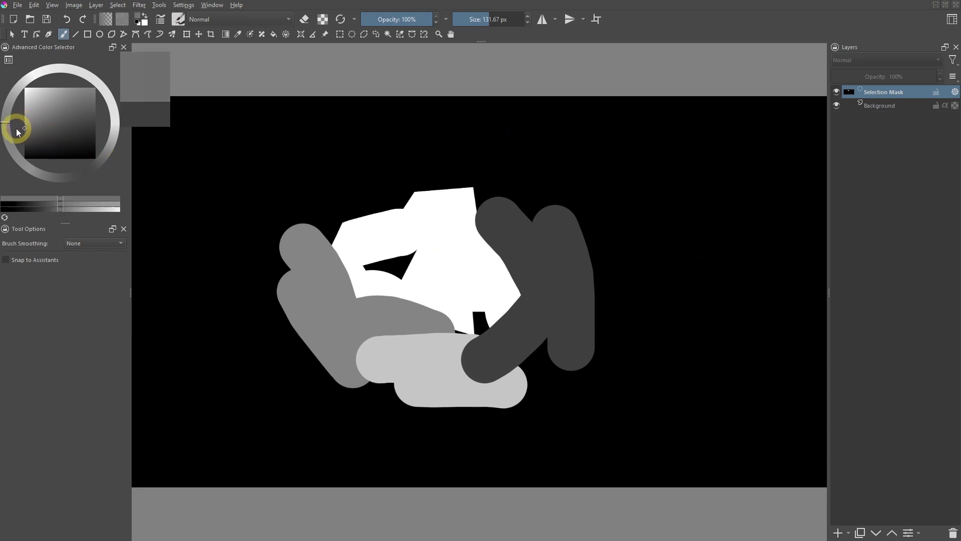
mouse_move(253, 306)
left_mouse_down()
mouse_move(313, 377)
mouse_move(282, 325)
mouse_move(333, 380)
left_mouse_up()
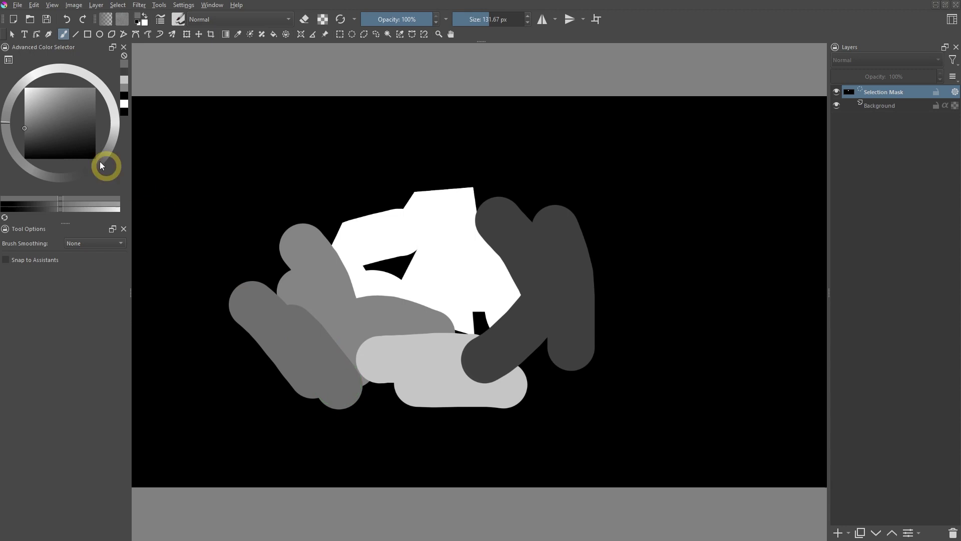
left_click_drag(30, 150, 9, 152)
mouse_move(223, 273)
left_mouse_down()
mouse_move(251, 368)
mouse_move(255, 314)
mouse_move(283, 401)
left_mouse_up()
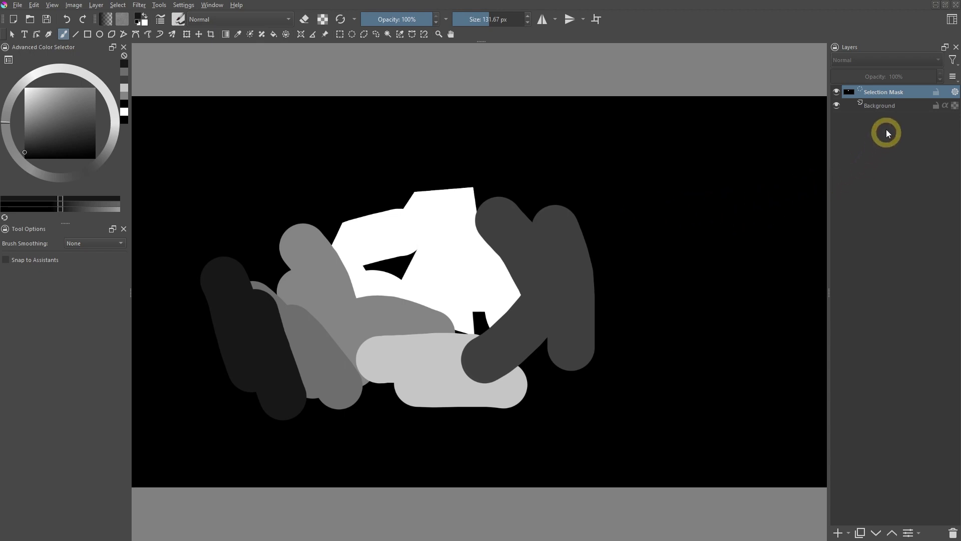
Turn off Isolate Active Layer for the selection mask and hide the mask by turning off Show Global Selection Mask
right_click(884, 93)
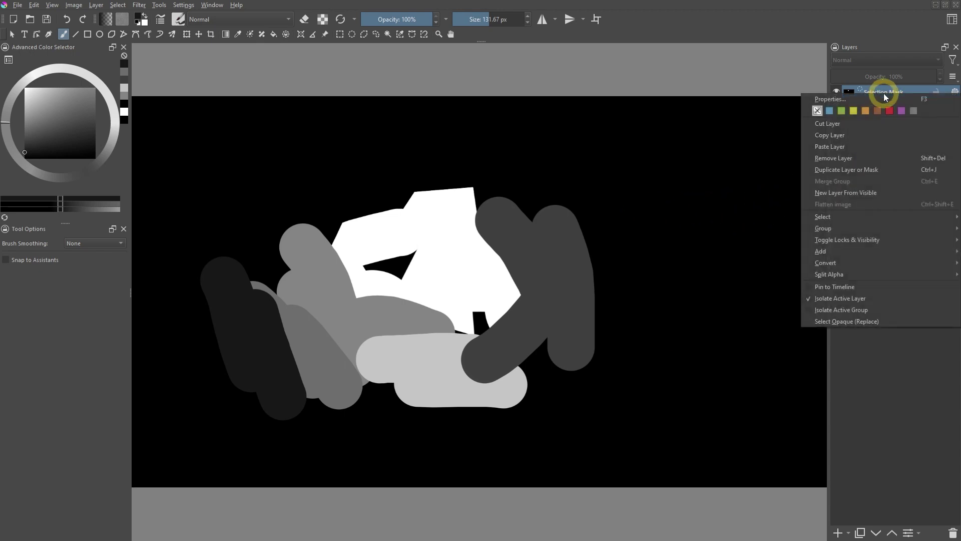
left_click(856, 302)
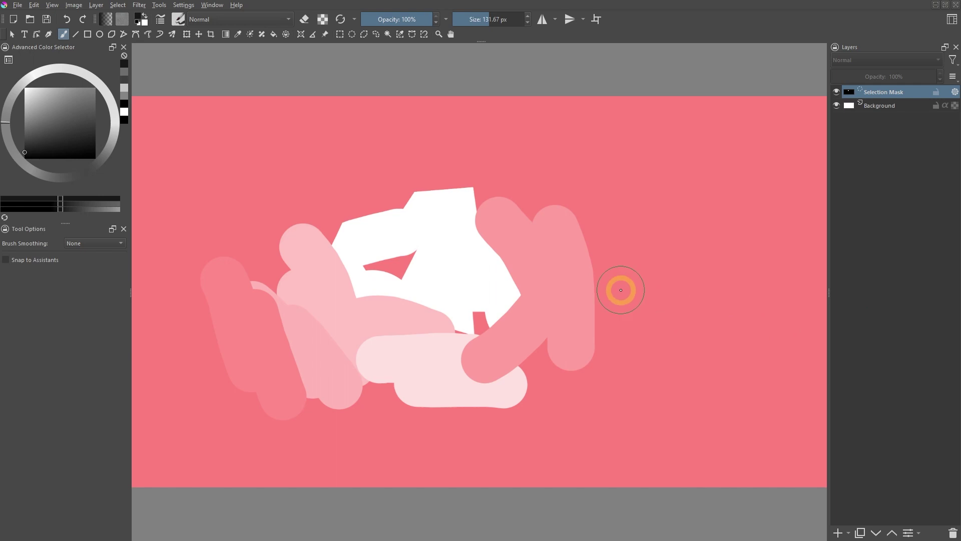
left_click(119, 6)
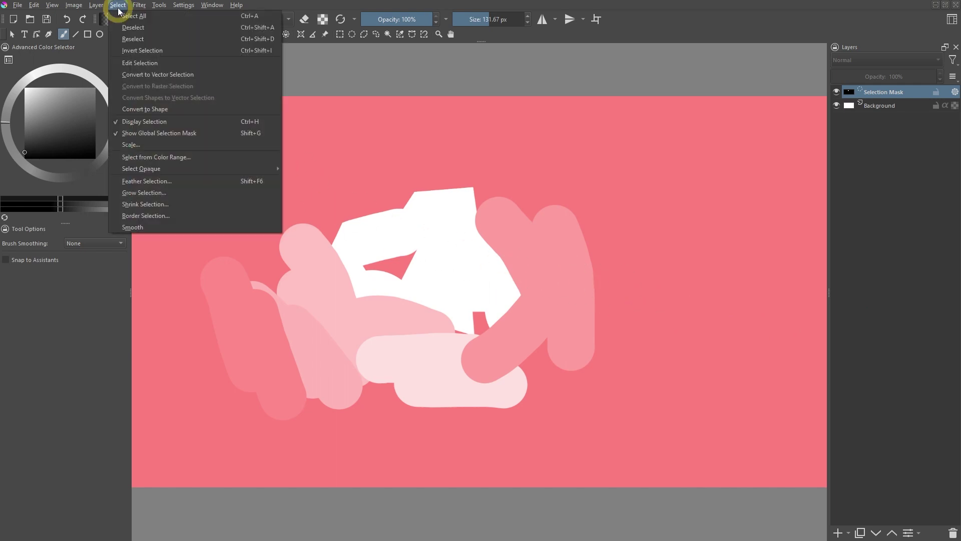
left_click(134, 133)
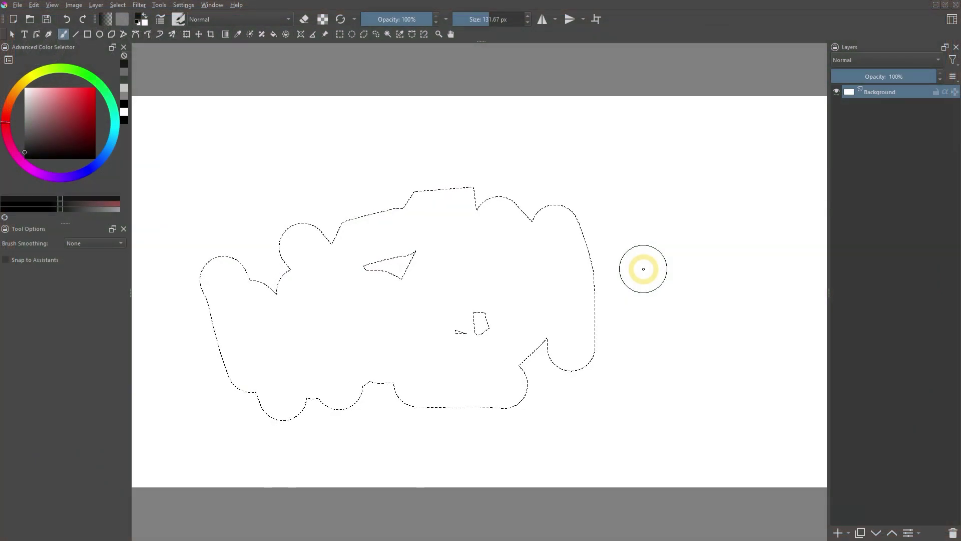
Switch to the polygonal selection tool and convert the painted selection to a vector selection
left_click(118, 6)
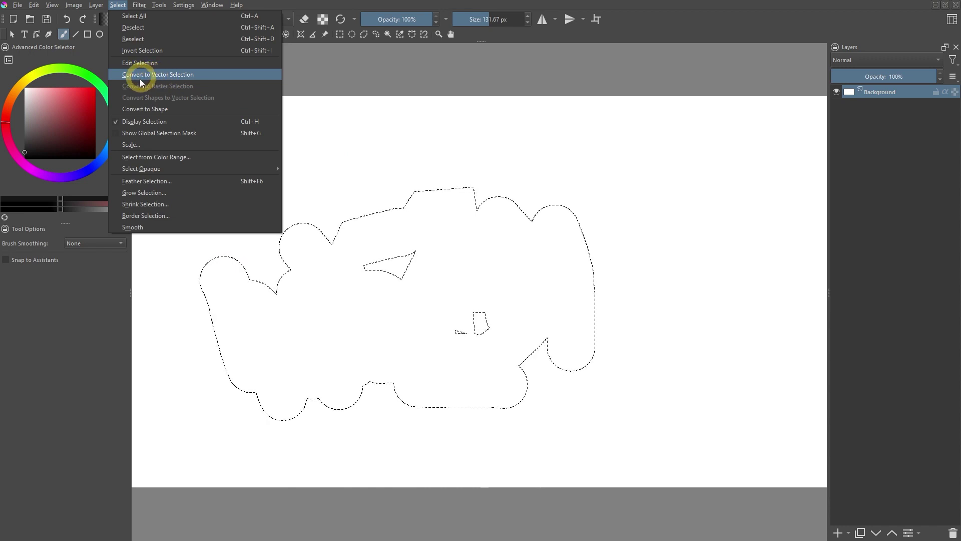
left_click(338, 34)
left_click(352, 35)
left_click(365, 35)
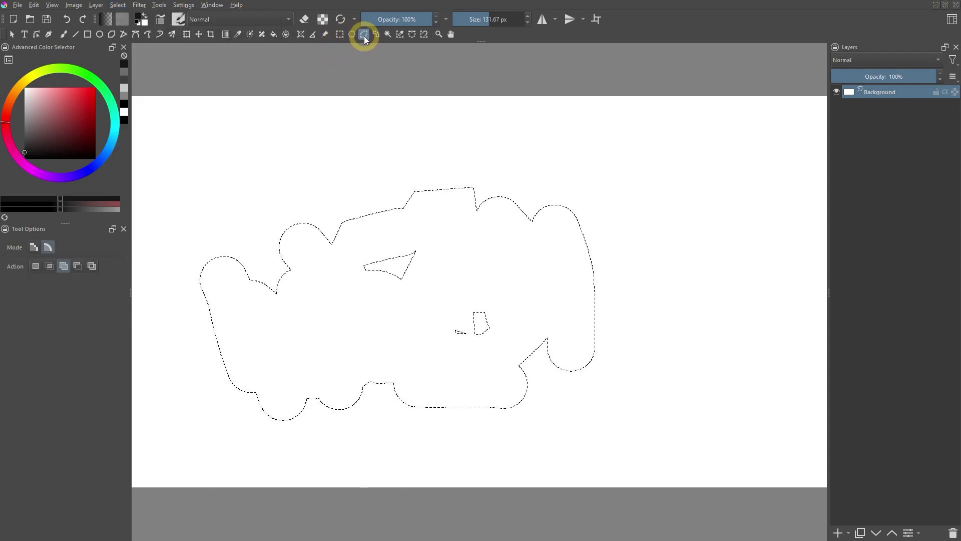
right_click(518, 163)
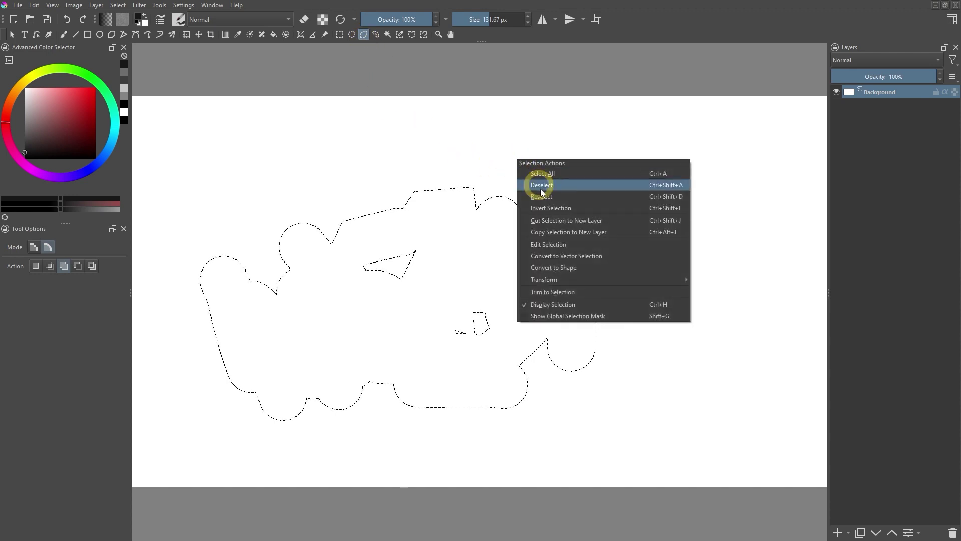
left_click(550, 257)
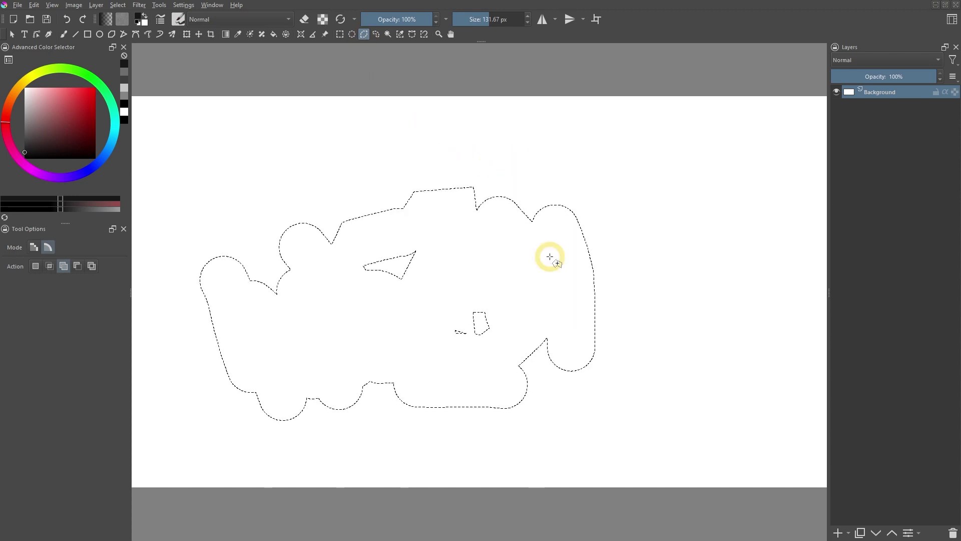
Show the global selection mask and briefly isolate it to inspect the converted vector selection in black and white
right_click(510, 188)
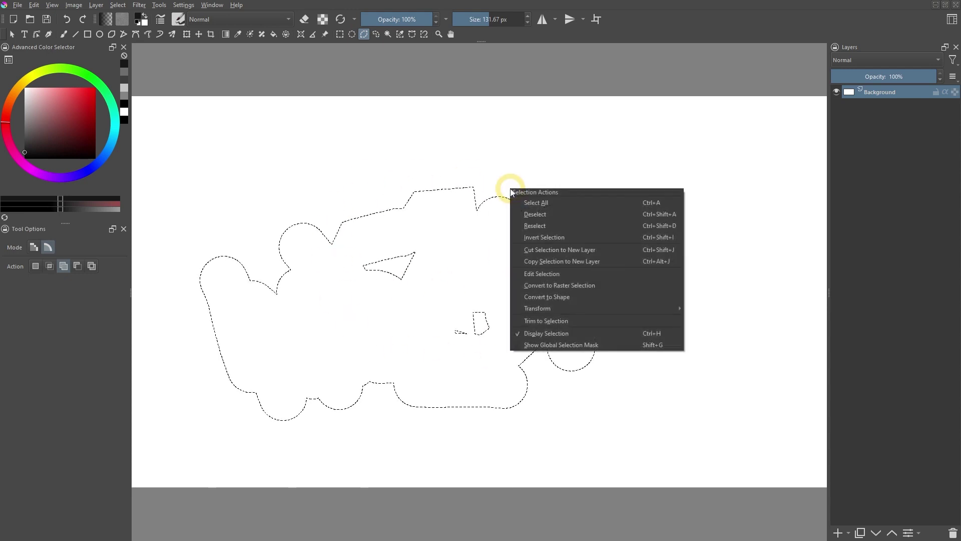
left_click(560, 345)
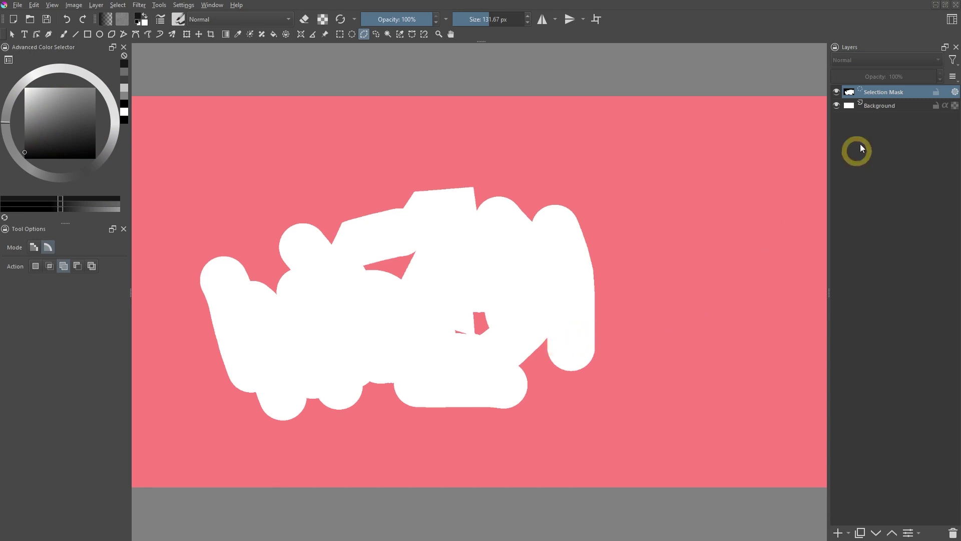
left_click(873, 96, "alt")
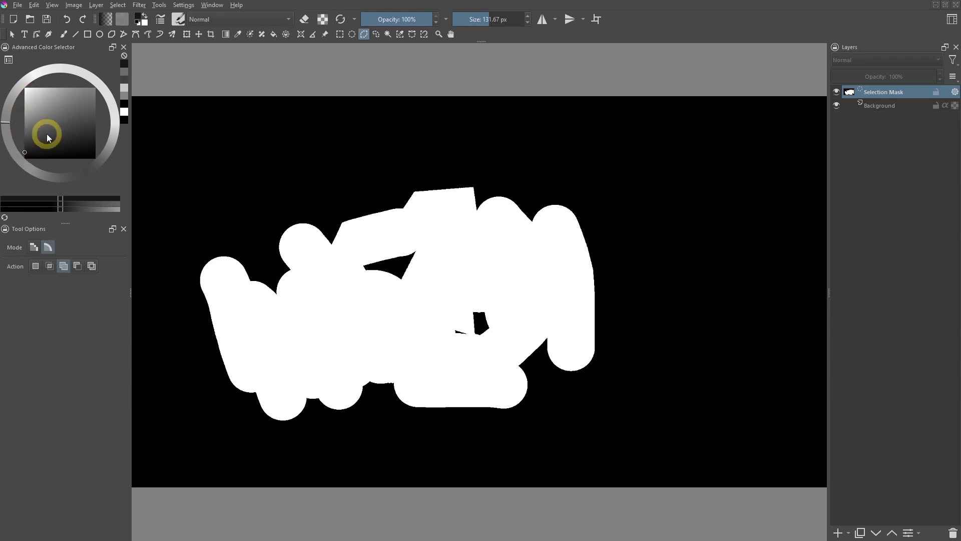
left_click(872, 94)
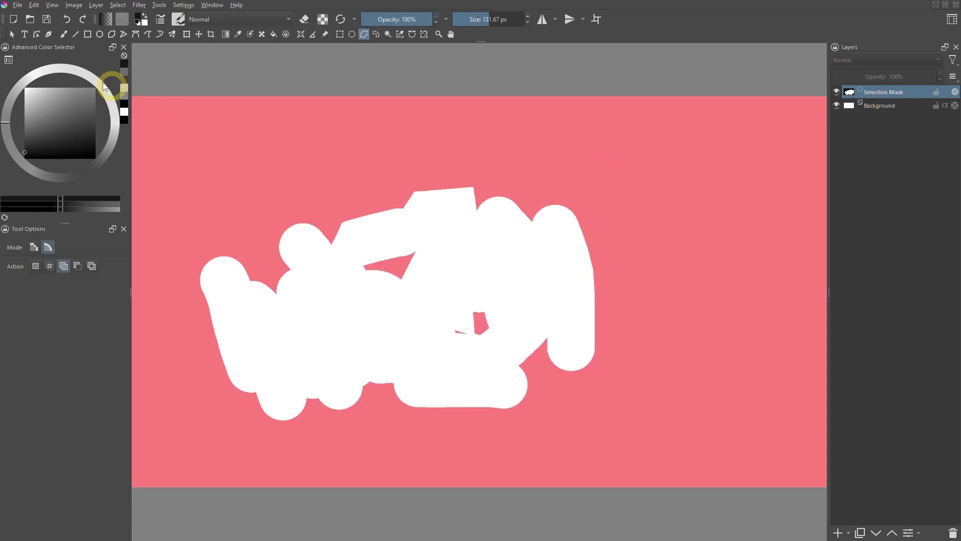
Display the vector selection's nodes with the Edit Shapes tool and examine their density along the outer edge and around the inner holes
left_click(37, 35)
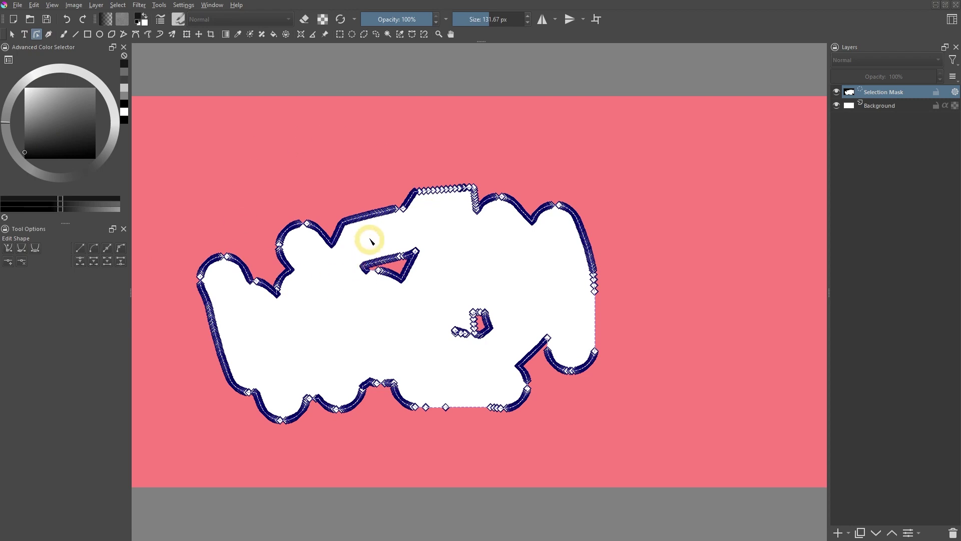
scroll(360, 223, "up", 6)
scroll(336, 216, "up", 4)
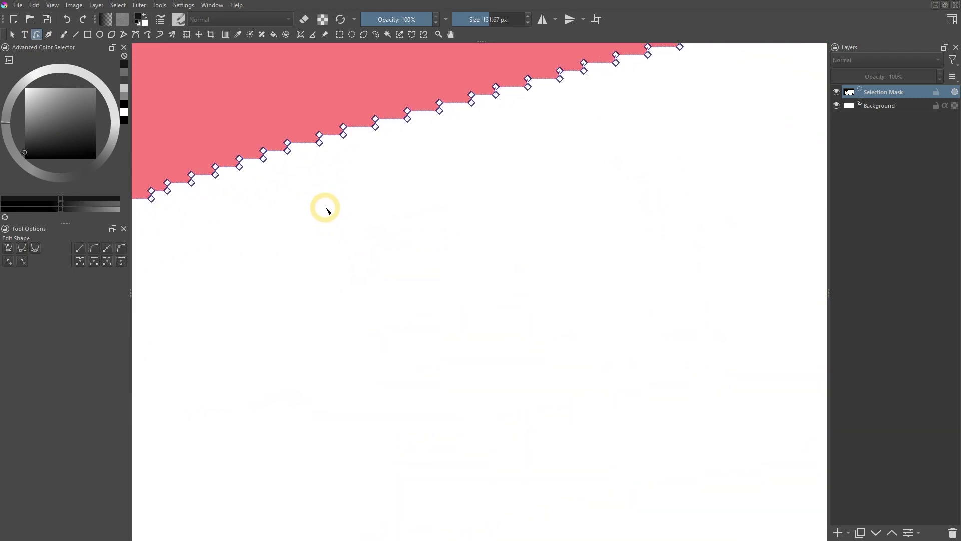
scroll(325, 208, "down", 1)
left_click_drag(300, 254, 470, 153)
left_click_drag(336, 318, 565, 241)
mouse_move(275, 279)
left_mouse_down()
mouse_move(509, 306)
mouse_move(374, 296)
left_mouse_up()
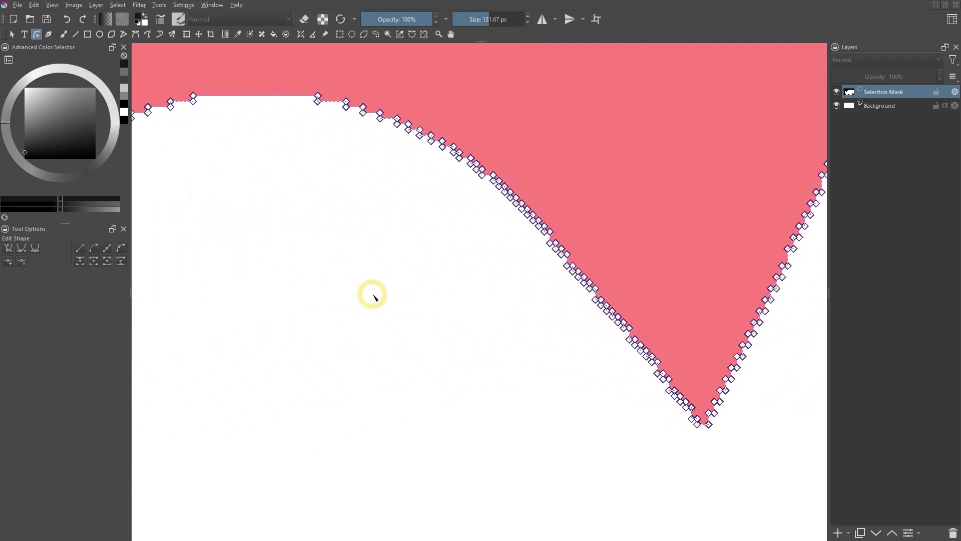
scroll(372, 295, "down", 3)
left_click_drag(352, 348, 387, 176)
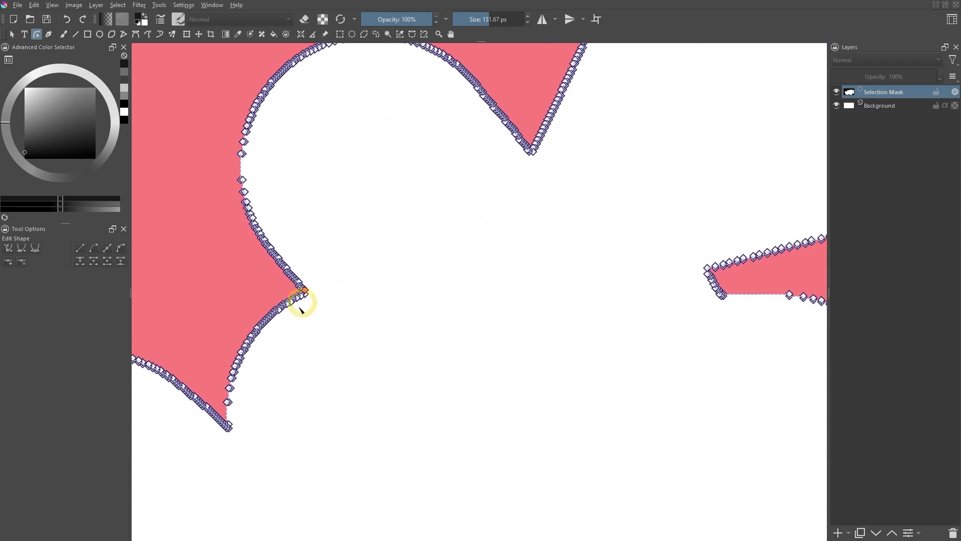
scroll(300, 309, "up", 3)
scroll(290, 315, "down", 4)
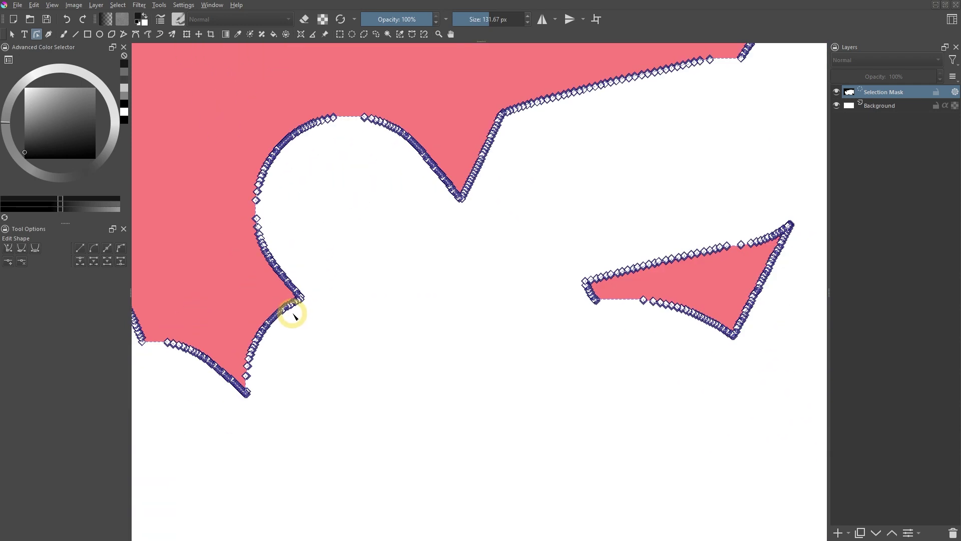
scroll(300, 321, "down", 5)
left_click_drag(346, 346, 365, 284)
scroll(375, 275, "up", 3)
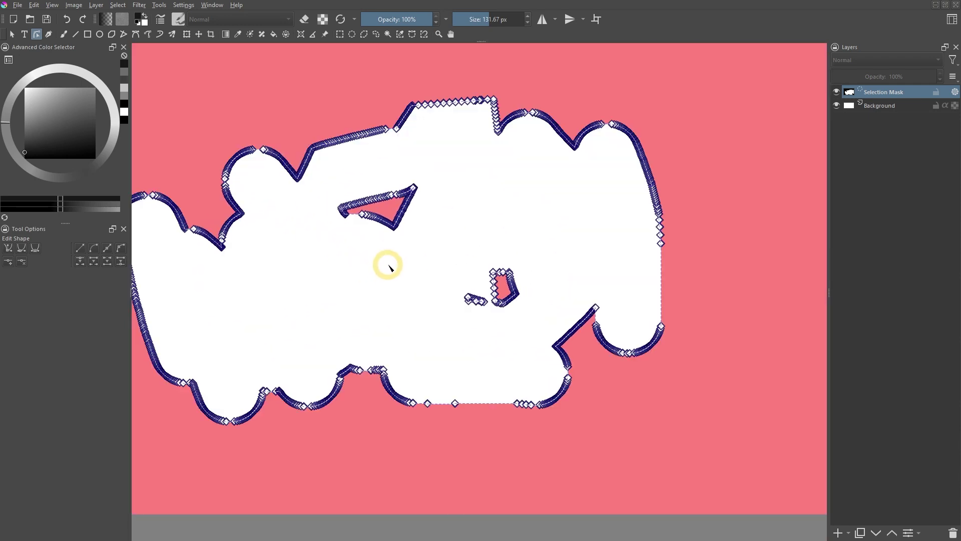
scroll(389, 267, "up", 3)
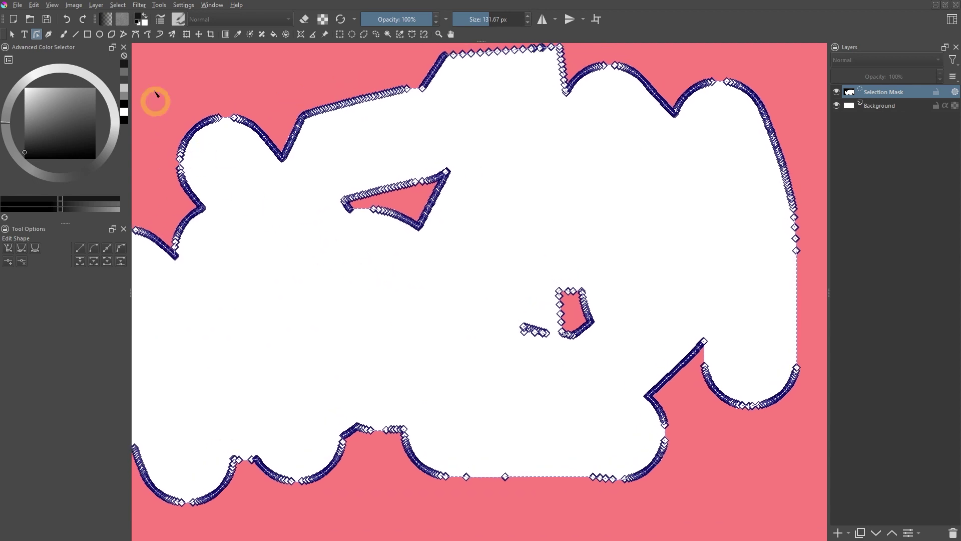
Hide the global selection mask and deselect the converted vector selection
left_click(119, 6)
left_click(151, 132)
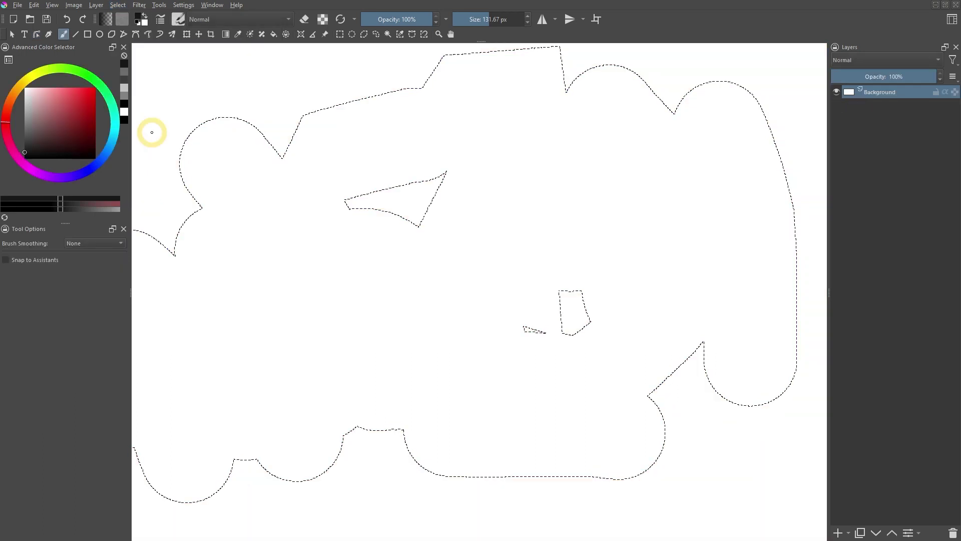
key("ctrl+shift+a")
scroll(357, 257, "down", 2)
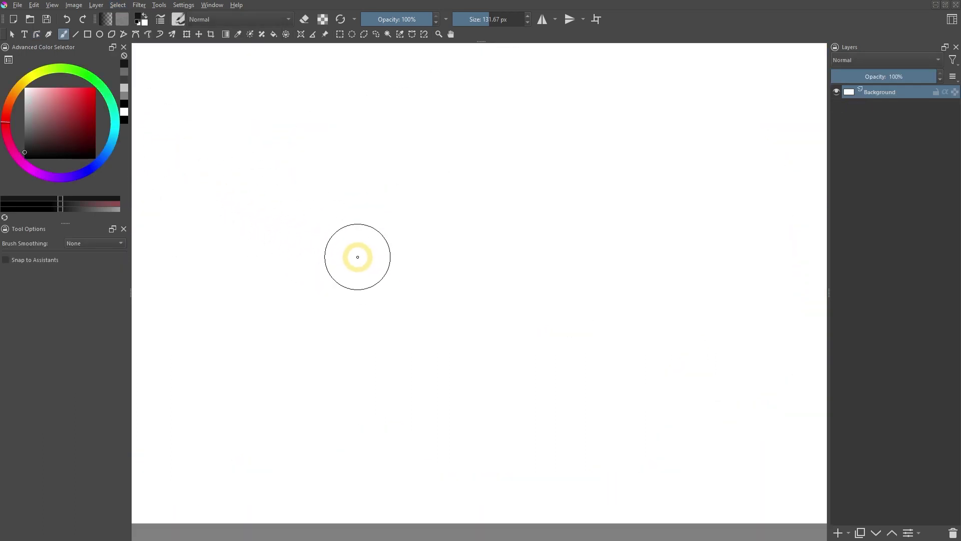
left_click_drag(395, 251, 429, 279)
scroll(433, 281, "up", 2)
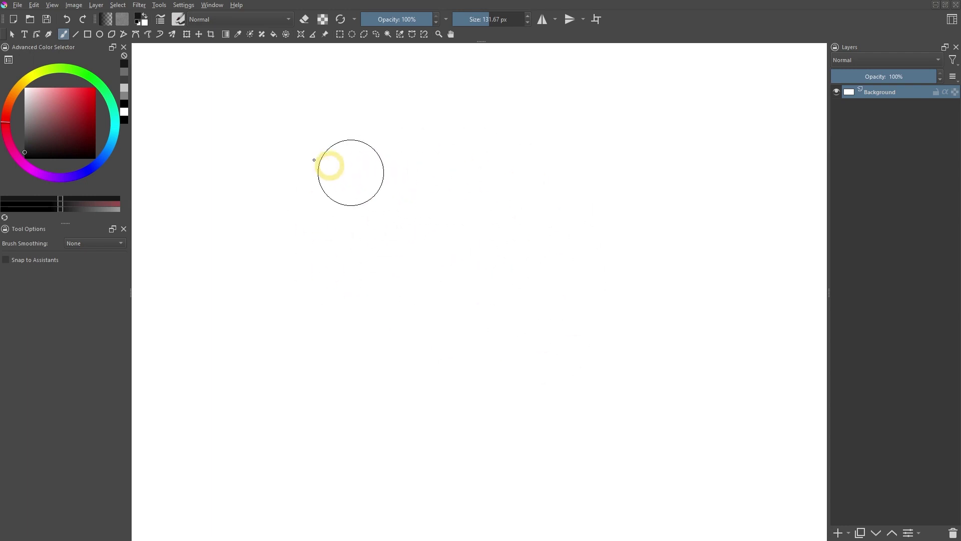
left_click(187, 35)
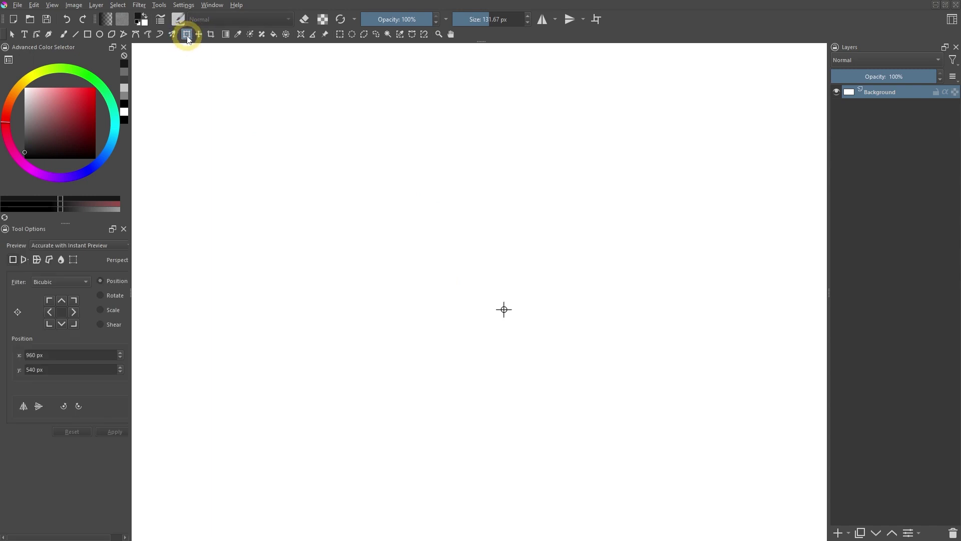
left_click(64, 35)
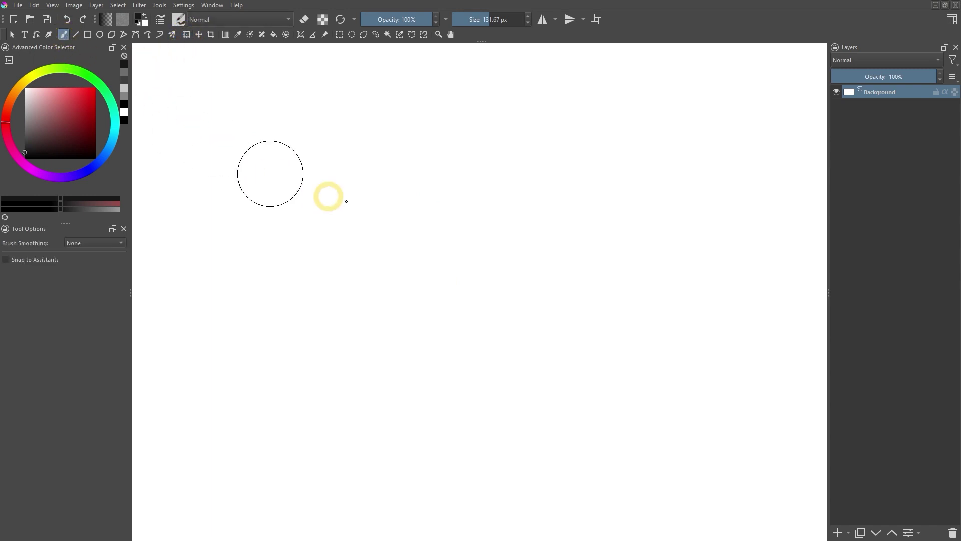
Create a rectangular vector selection about 567 by 474 px on the empty canvas and open it with Edit Selection
left_click(340, 34)
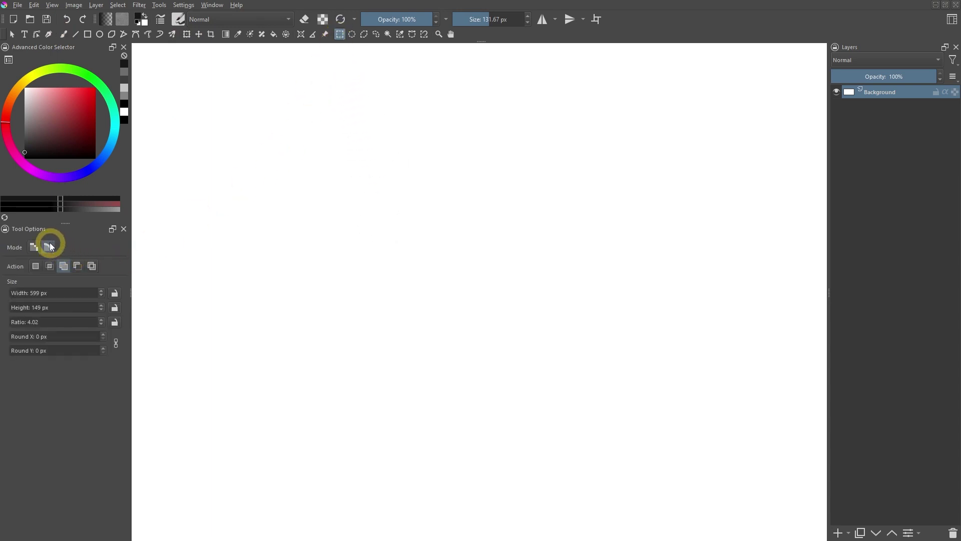
left_click_drag(297, 151, 581, 389)
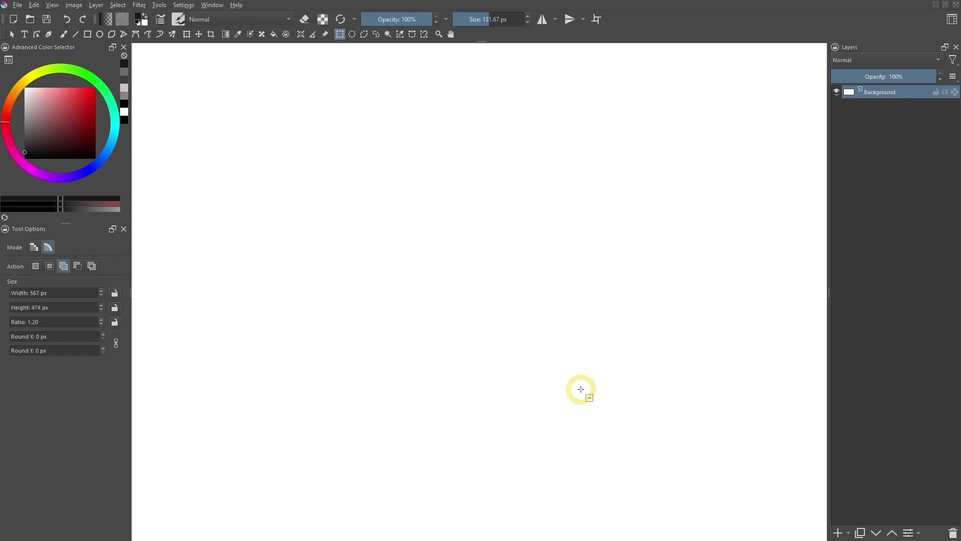
right_click(607, 211)
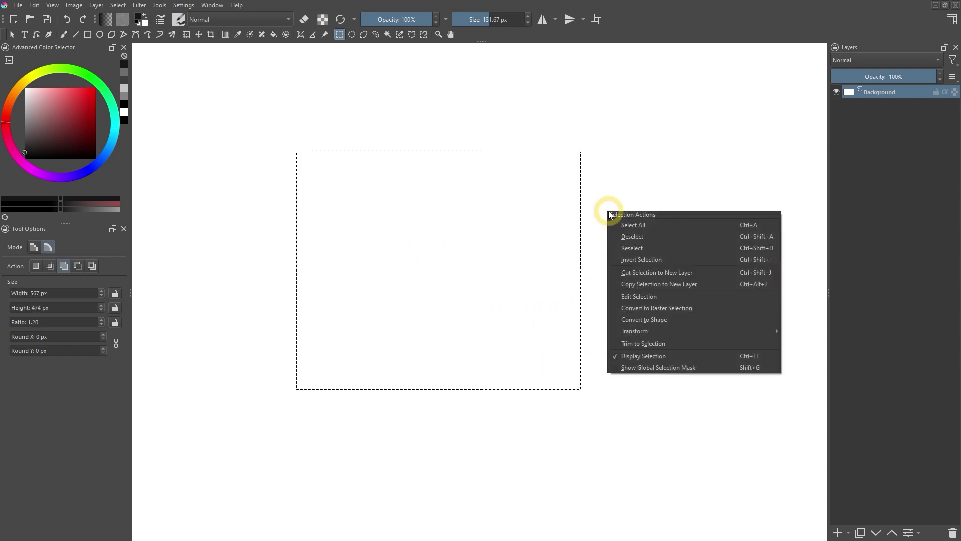
left_click(654, 311)
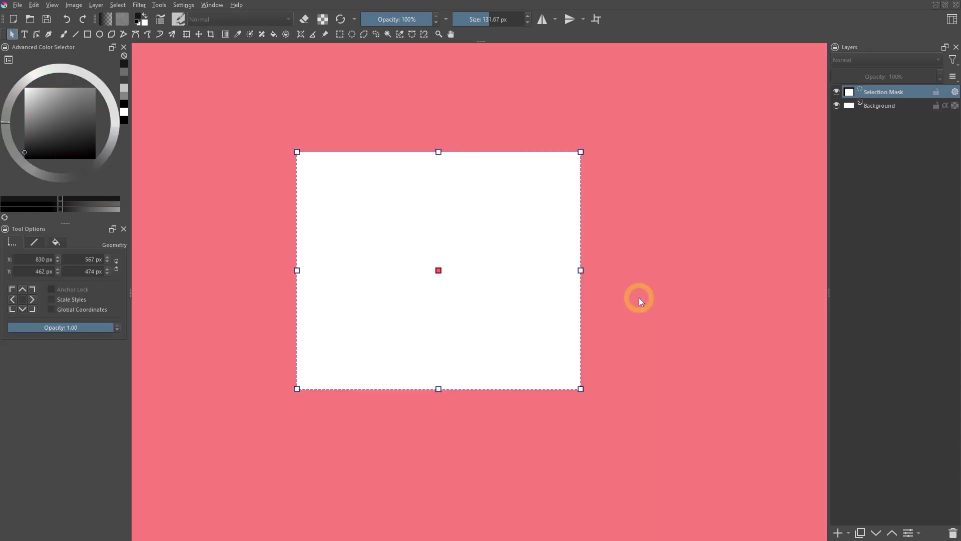
Paint diagonal brush strokes across the rectangle's left side on the selection mask, first in near-black, with mid-grey ones below
left_click(64, 35)
left_click_drag(212, 186, 337, 260)
left_click_drag(246, 254, 321, 297)
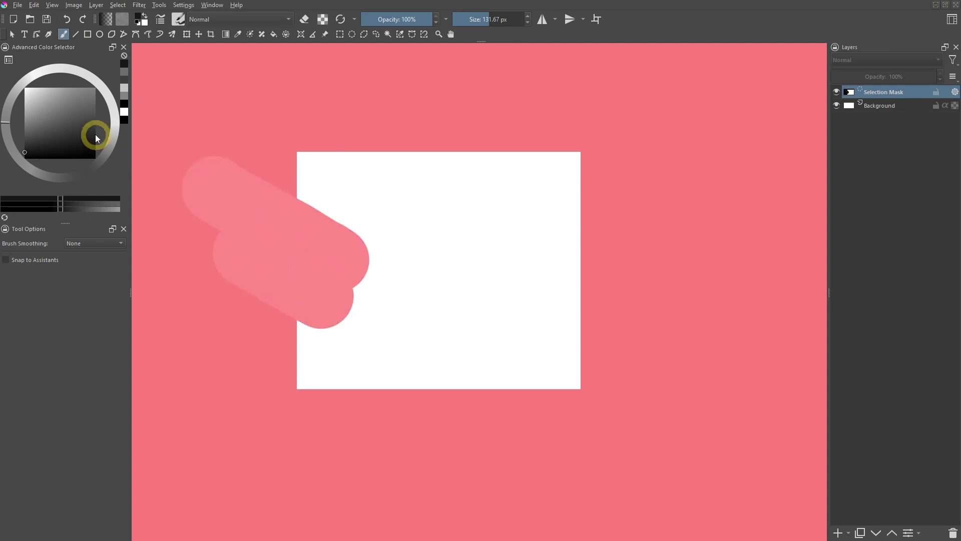
left_click_drag(31, 122, 16, 121)
mouse_move(230, 285)
left_mouse_down()
mouse_move(317, 338)
mouse_move(322, 377)
mouse_move(331, 378)
left_mouse_up()
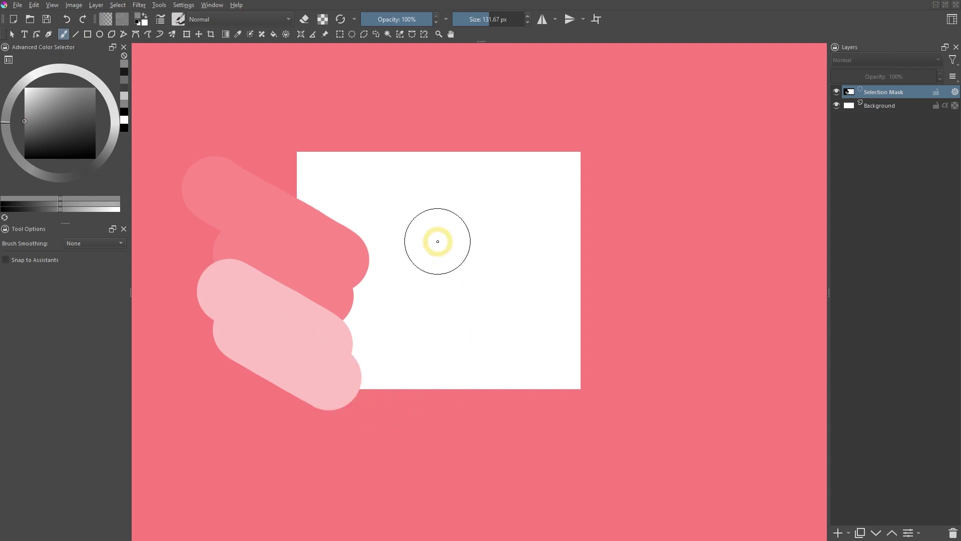
Turn off Show Global Selection Mask and deselect the painted rectangular selection
left_click(118, 5)
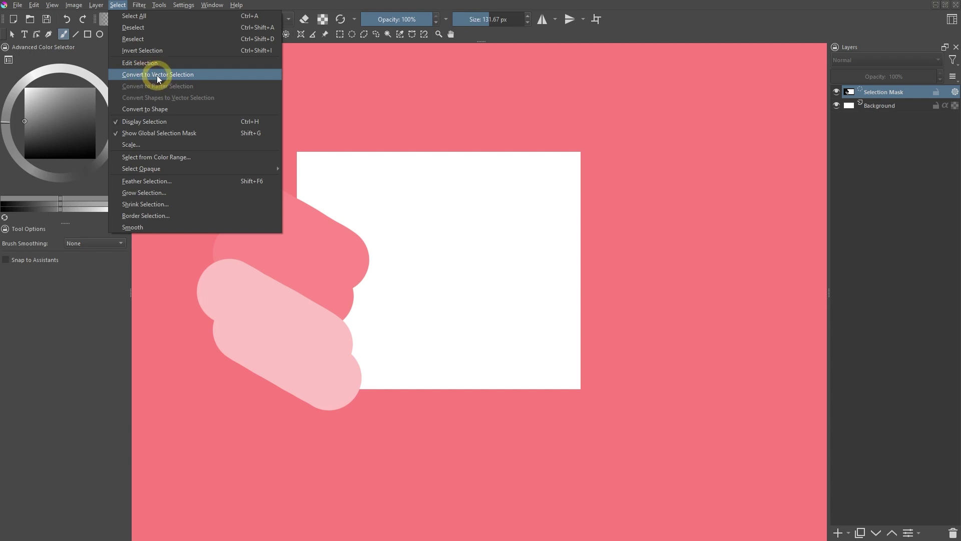
left_click(167, 133)
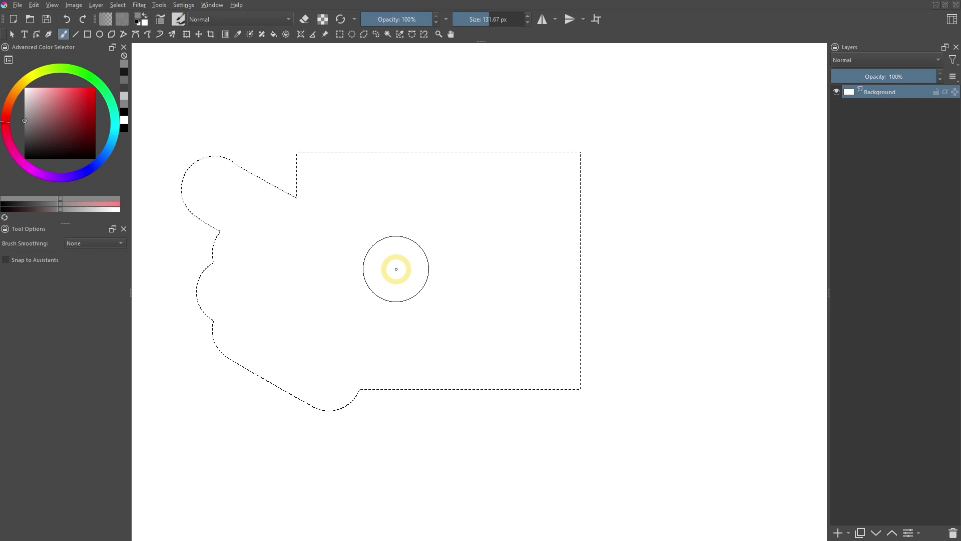
scroll(396, 269, "down", 1)
left_click_drag(396, 269, 419, 272)
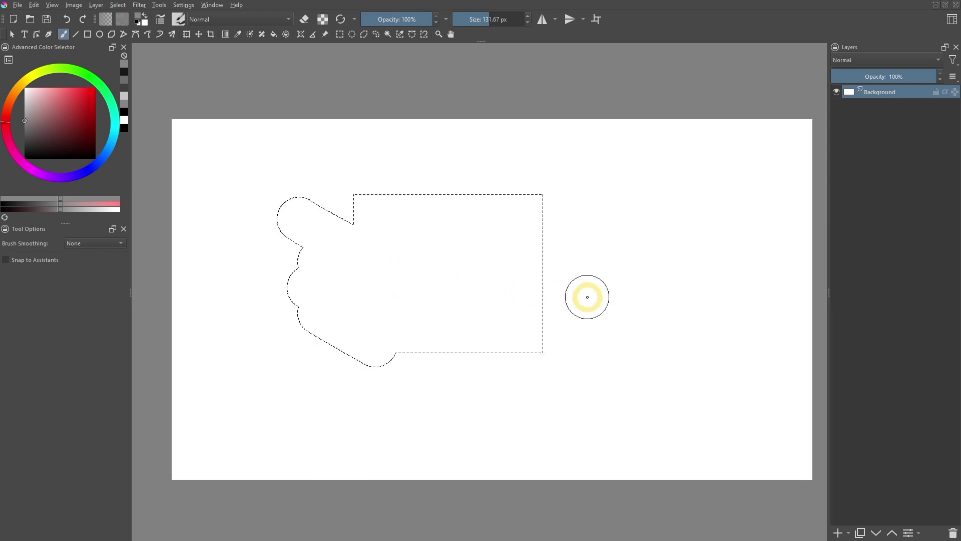
key("ctrl+shift+a")
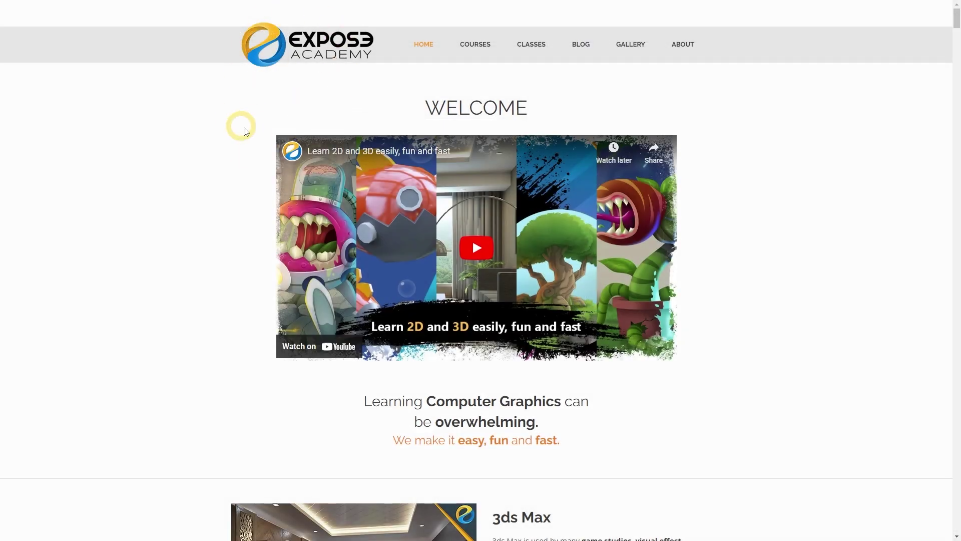
Switch to the Expose Academy website, open its English courses page and browse the Udemy and Skillshare listings
scroll(231, 192, "down", 5)
scroll(229, 197, "down", 6)
scroll(229, 197, "up", 16)
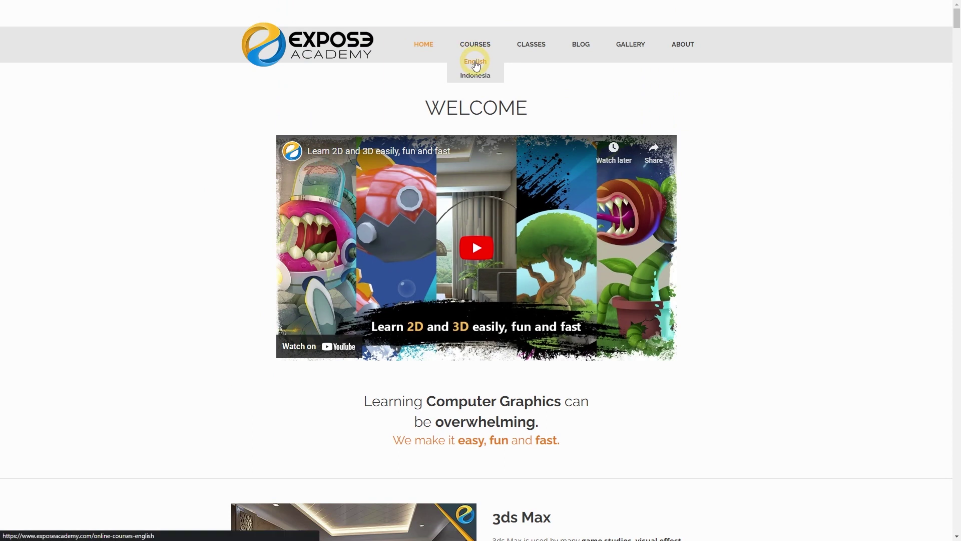
left_click(475, 63)
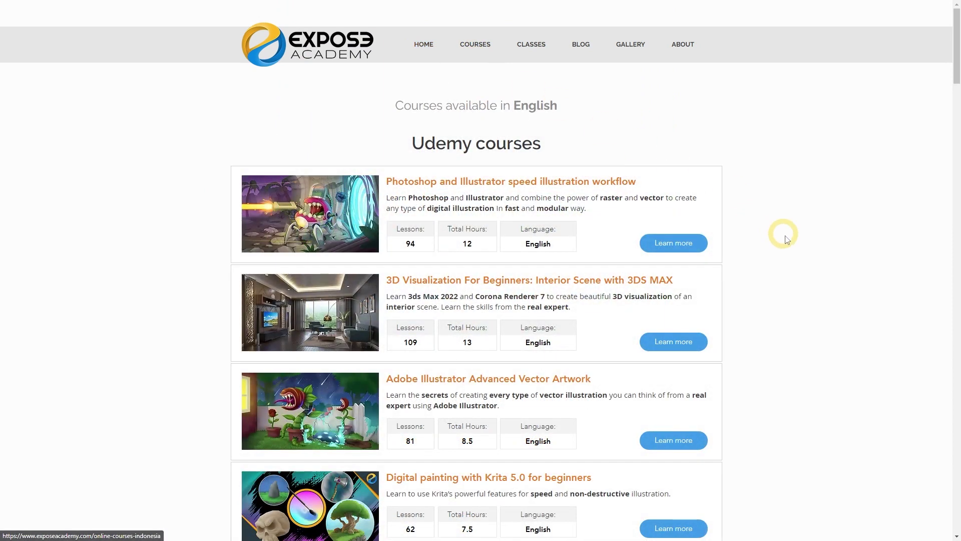
scroll(786, 239, "down", 15)
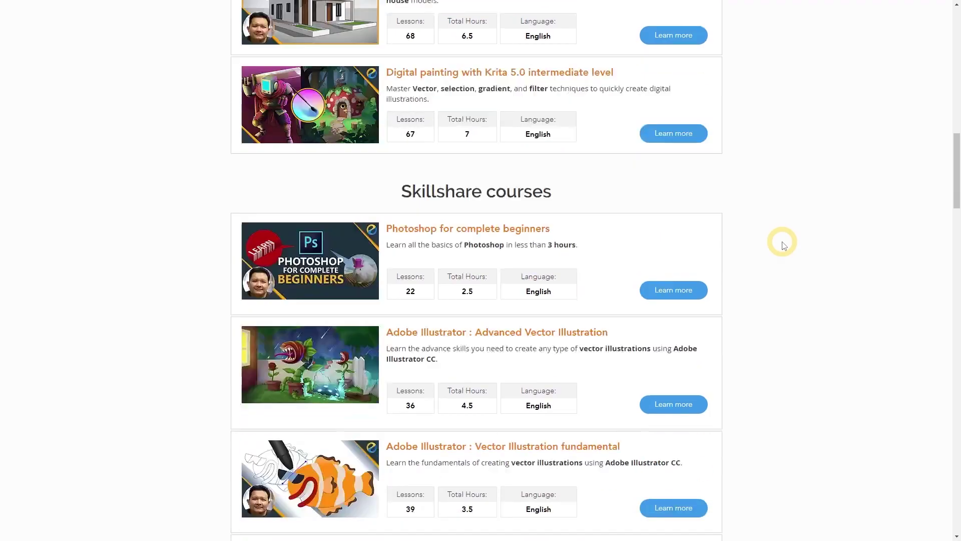
scroll(784, 246, "down", 18)
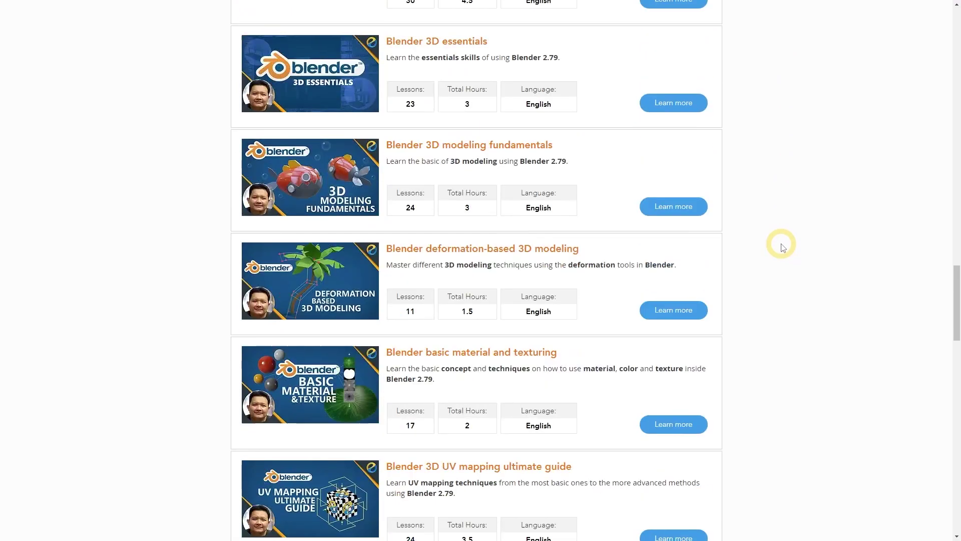
scroll(782, 247, "down", 14)
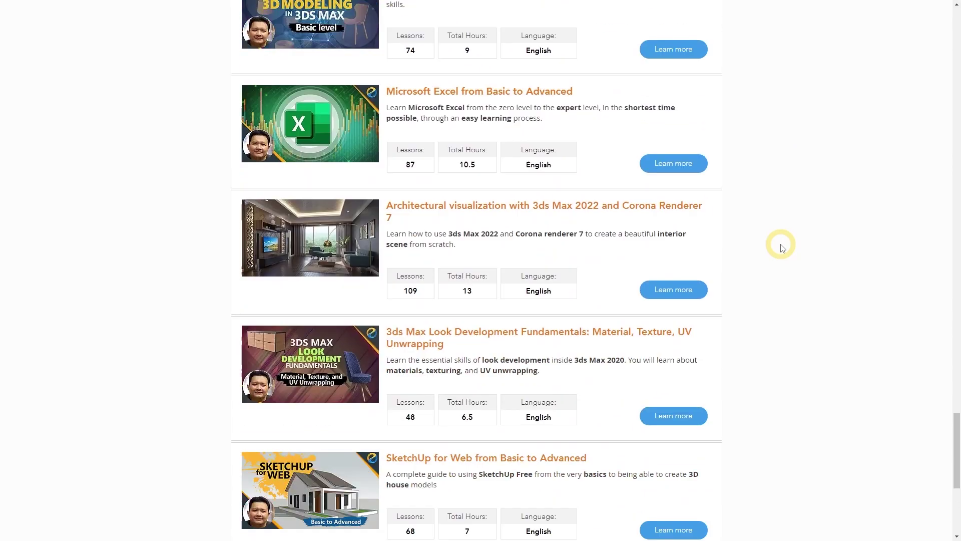